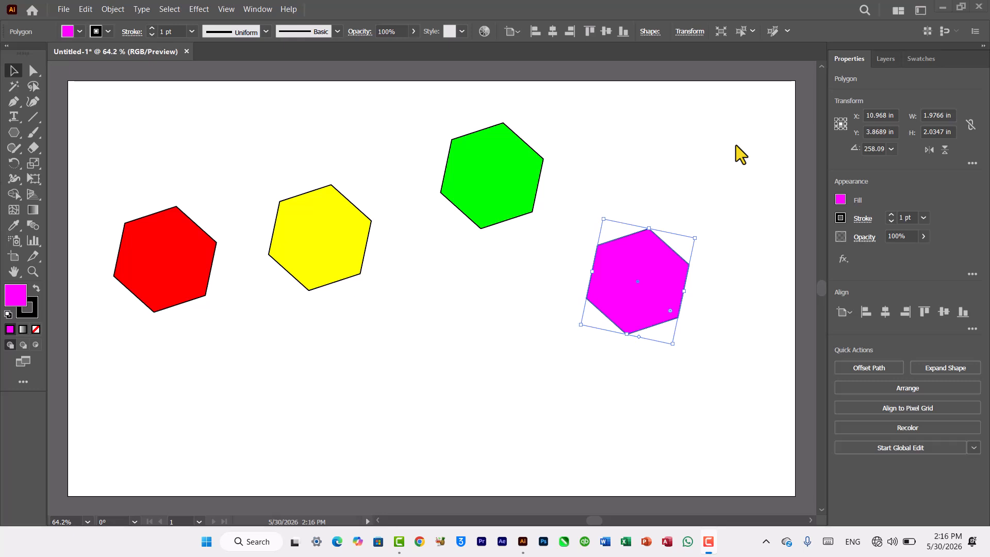
Compare the properties offered with nothing selected and with the magenta hexagon selected
{"action": "left_click", "coordinate": [458, 372]}
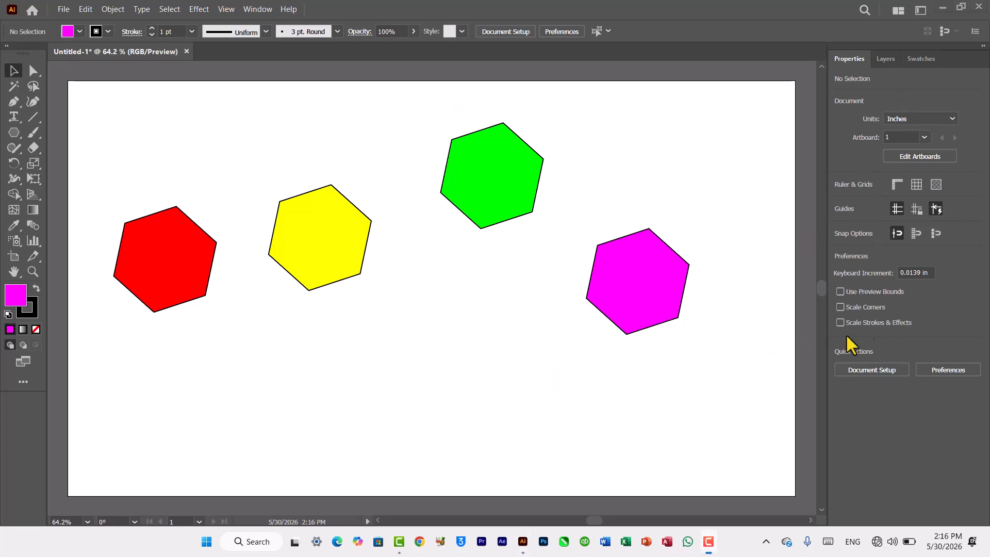
{"action": "left_click", "coordinate": [650, 278]}
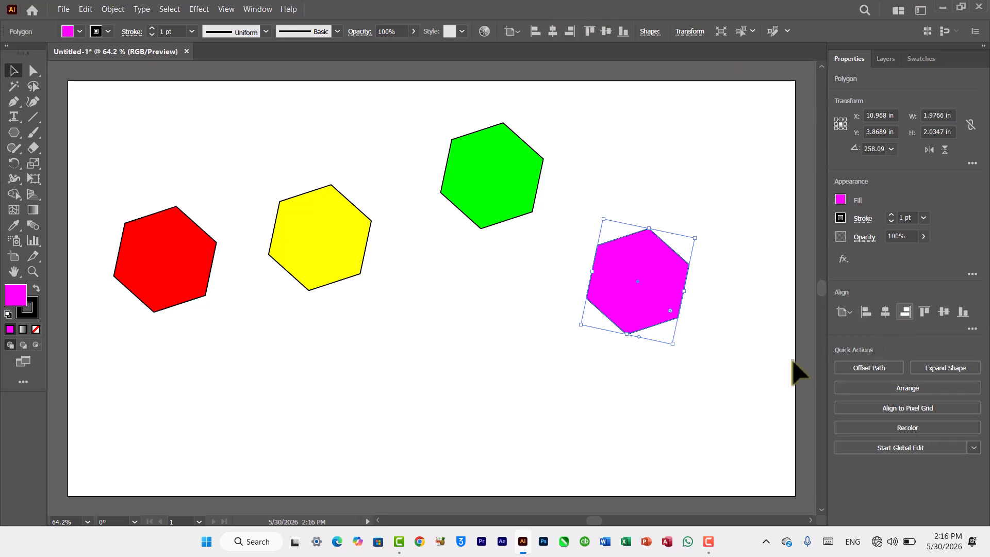
{"action": "left_click", "coordinate": [732, 387]}
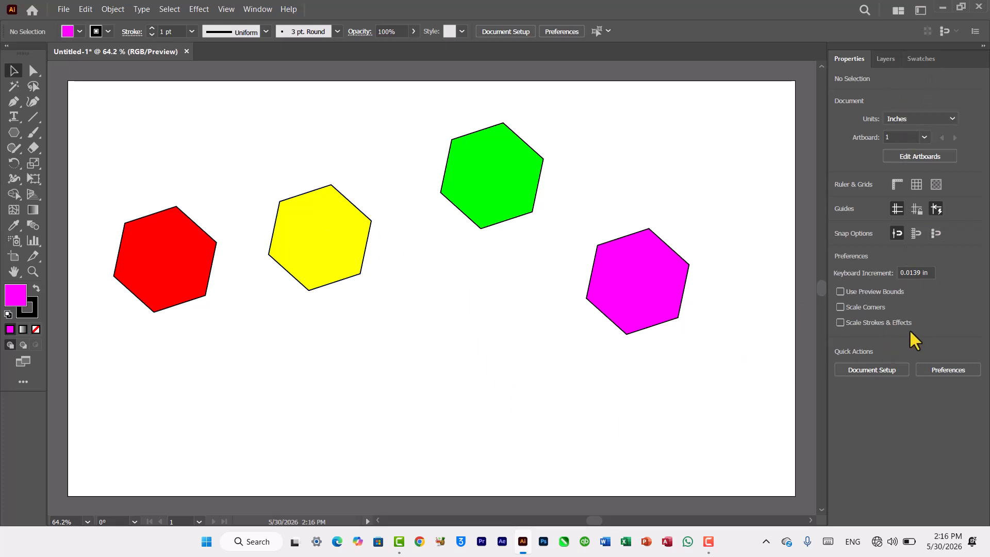
{"action": "left_click", "coordinate": [662, 285]}
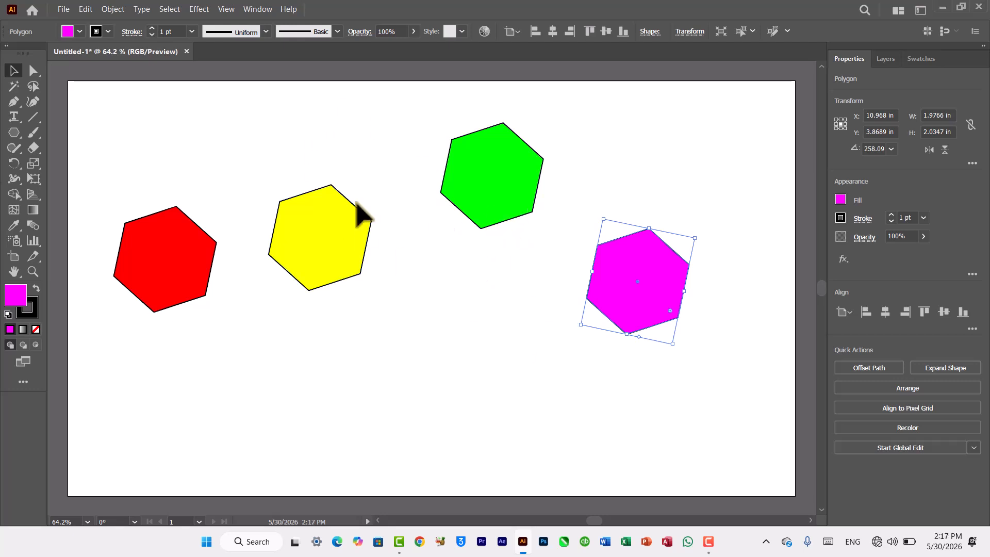
Show the floating Align panel, move it below the yellow hexagon and close it, then view the expanded alignment options
{"action": "left_click", "coordinate": [258, 10]}
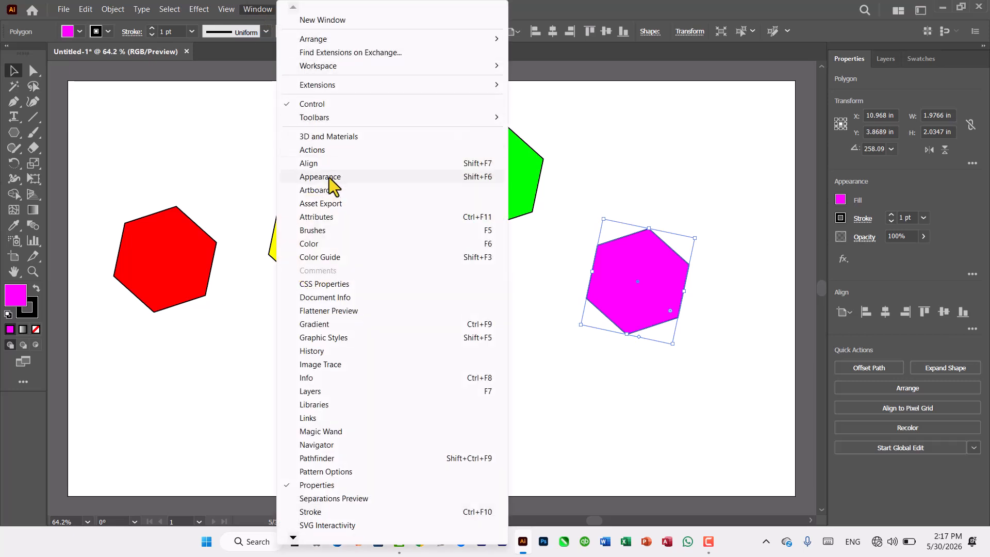
{"action": "left_click", "coordinate": [311, 164]}
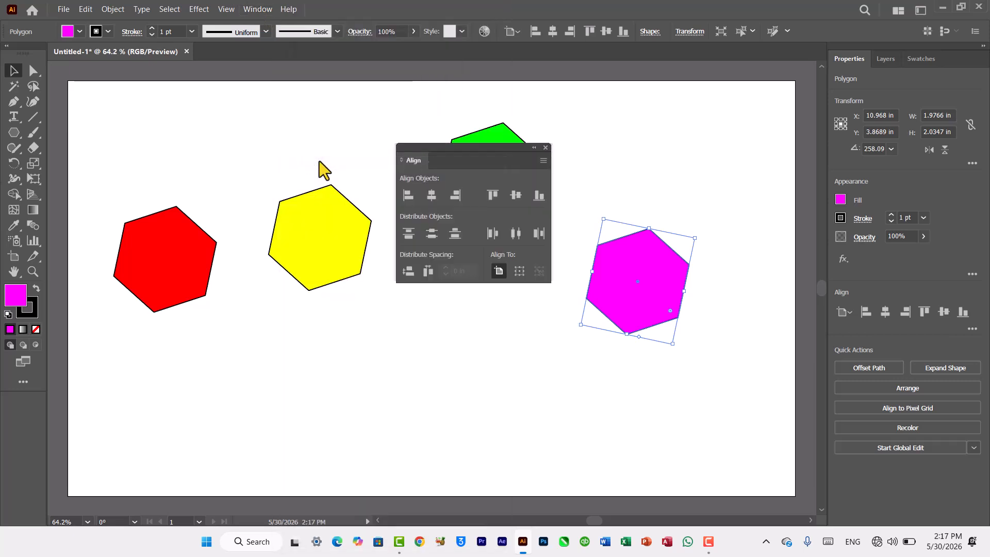
{"action": "left_click_drag", "start_coordinate": [485, 154], "coordinate": [426, 312]}
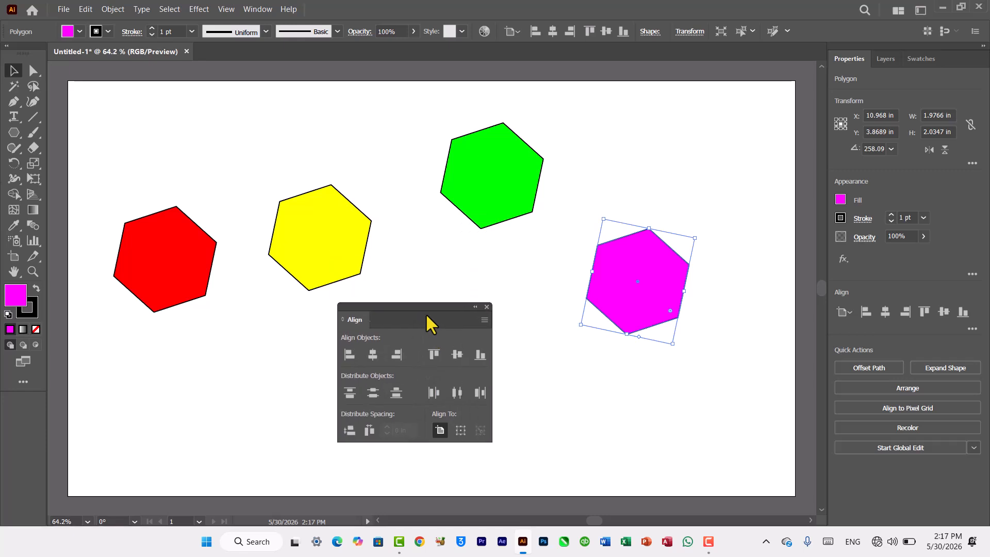
{"action": "left_click", "coordinate": [487, 307]}
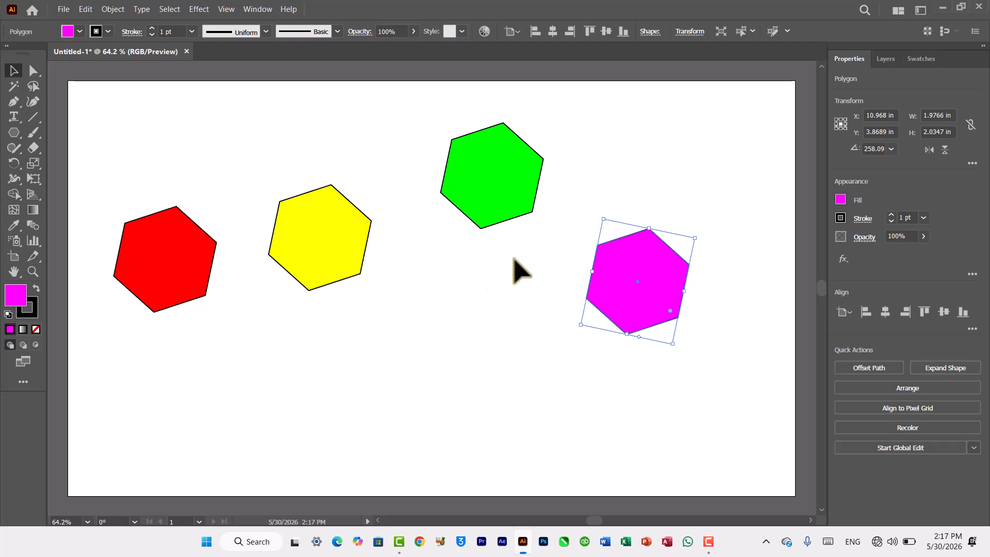
{"action": "left_click", "coordinate": [973, 330]}
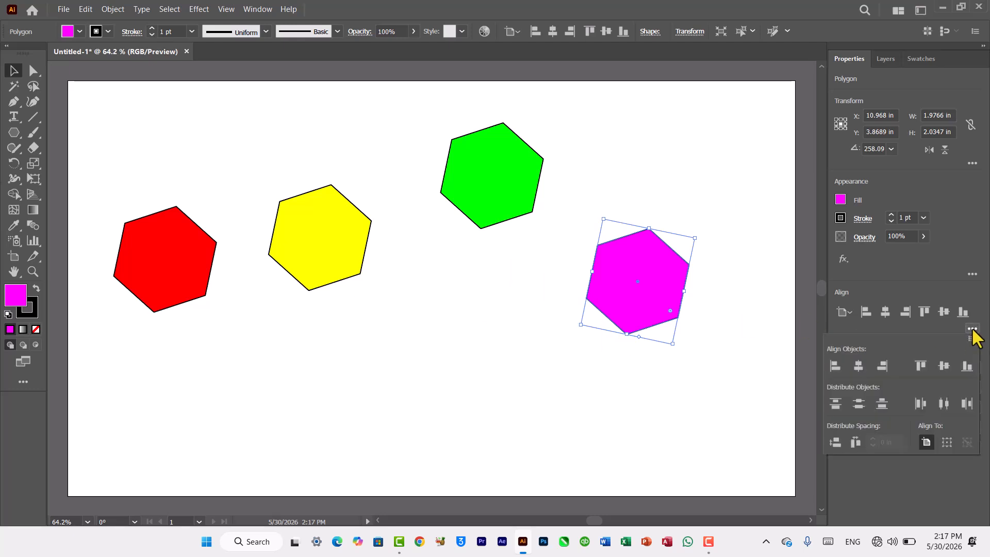
{"action": "left_click", "coordinate": [851, 313]}
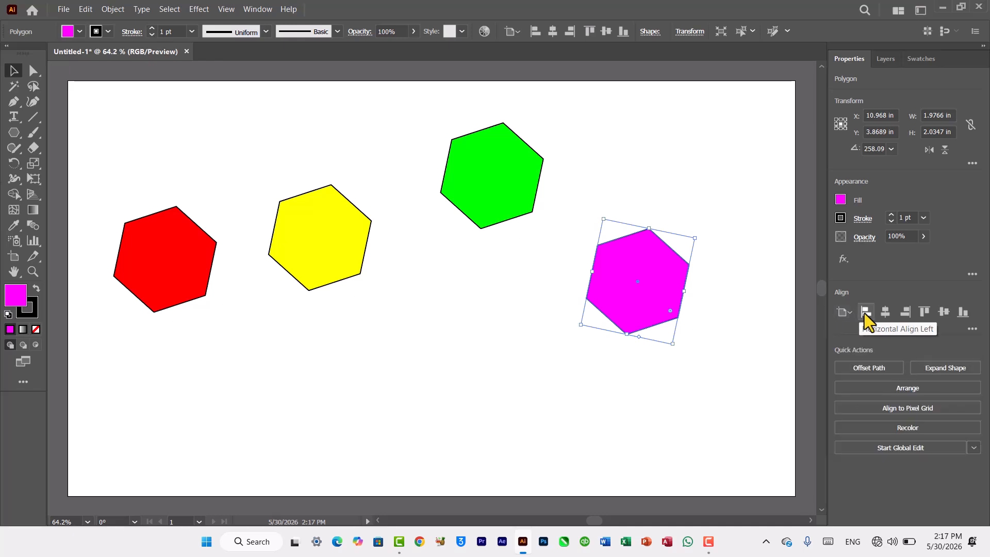
Align the magenta hexagon horizontally to the artboard's left edge, centre and right edge, leaving it at the right edge
{"action": "left_click", "coordinate": [866, 312]}
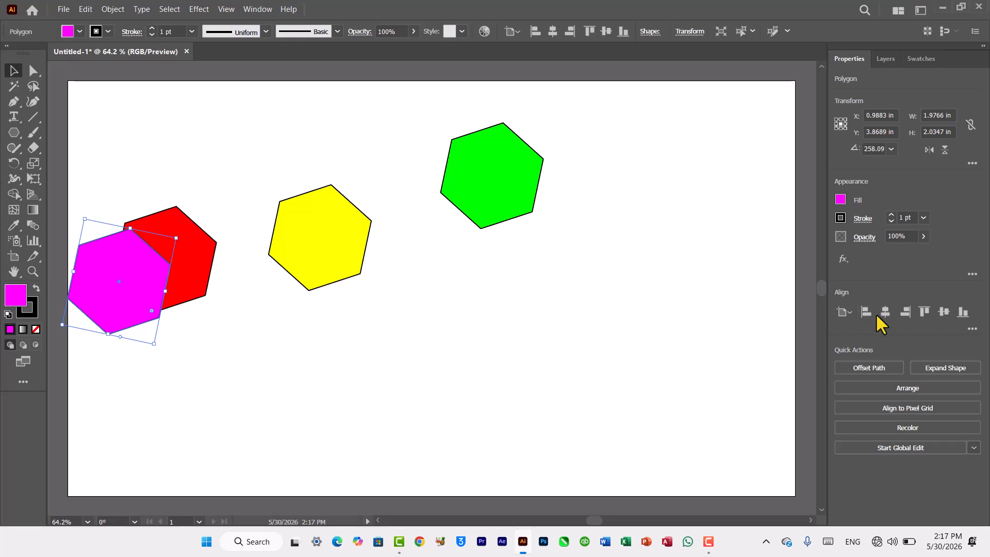
{"action": "left_click", "coordinate": [885, 311]}
{"action": "left_click", "coordinate": [905, 312]}
{"action": "left_click", "coordinate": [866, 312]}
{"action": "left_click", "coordinate": [905, 312]}
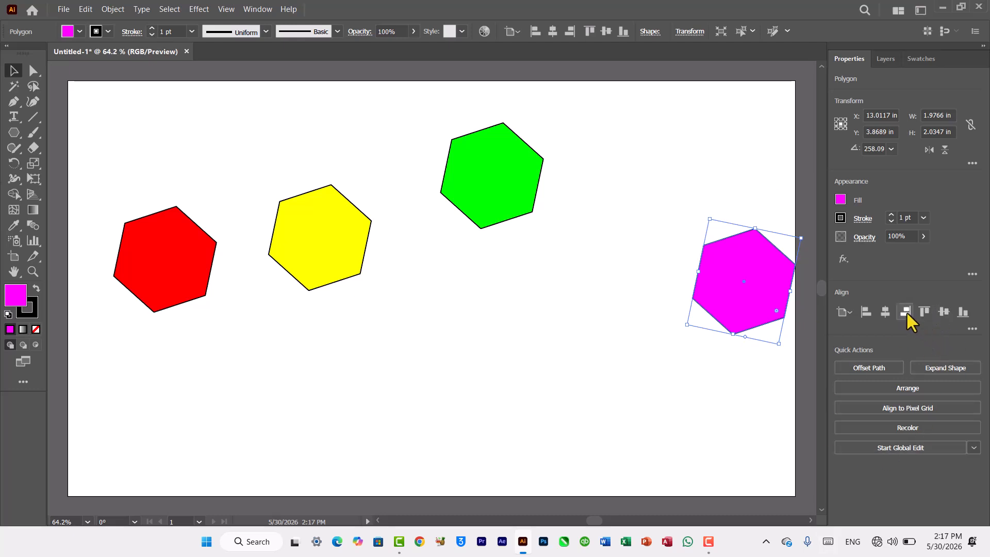
Align the magenta hexagon vertically to the artboard's top, centre and bottom, leaving it vertically centred
{"action": "left_click", "coordinate": [924, 313]}
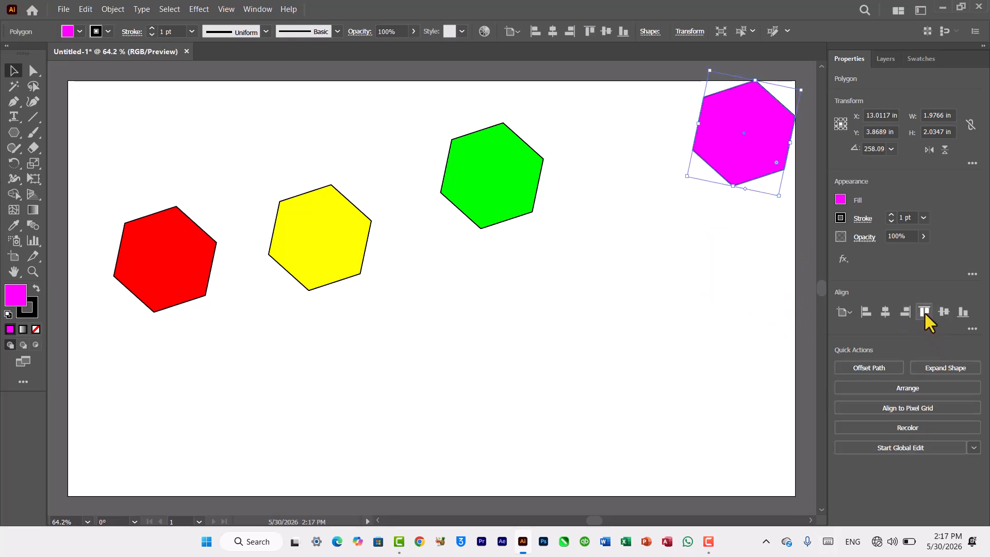
{"action": "left_click", "coordinate": [943, 312]}
{"action": "left_click", "coordinate": [962, 313]}
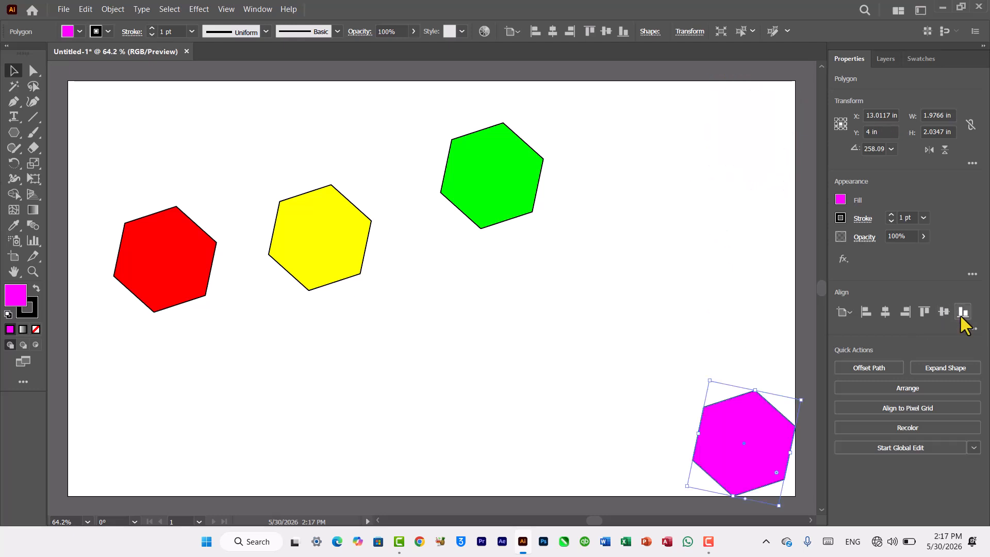
{"action": "left_click", "coordinate": [943, 313]}
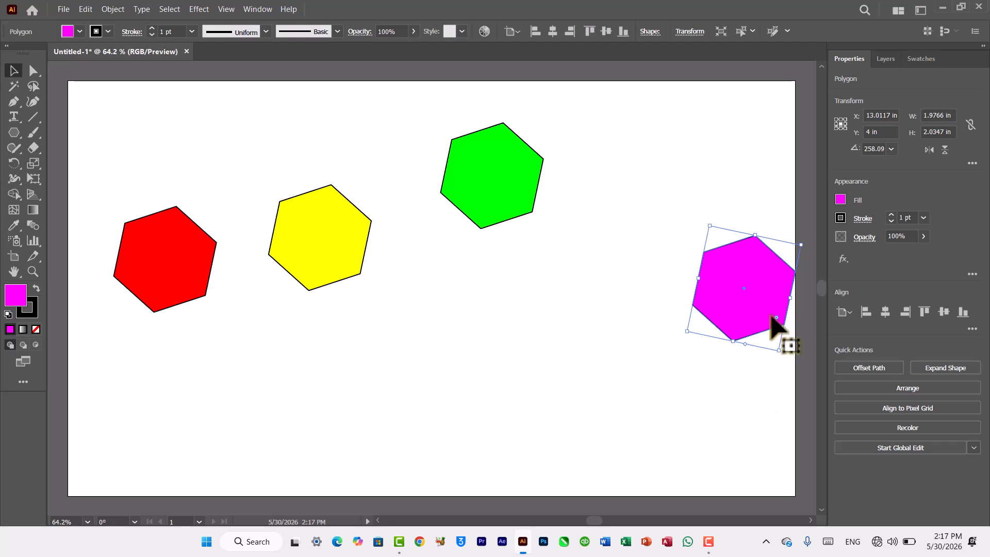
Using the expanded alignment options, align the magenta hexagon to the artboard's horizontal centre and left edge, finishing at the right edge
{"action": "left_click", "coordinate": [972, 329]}
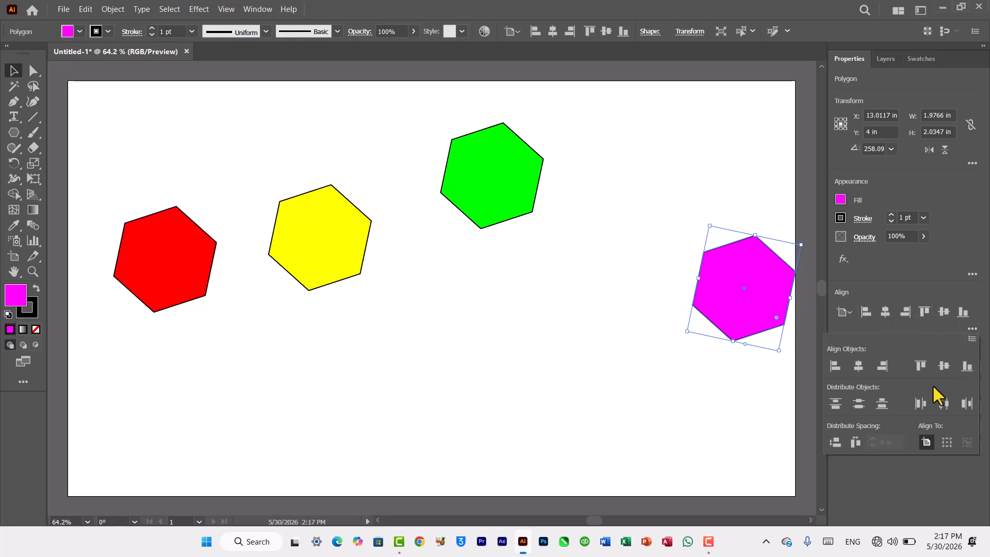
{"action": "left_click", "coordinate": [859, 367]}
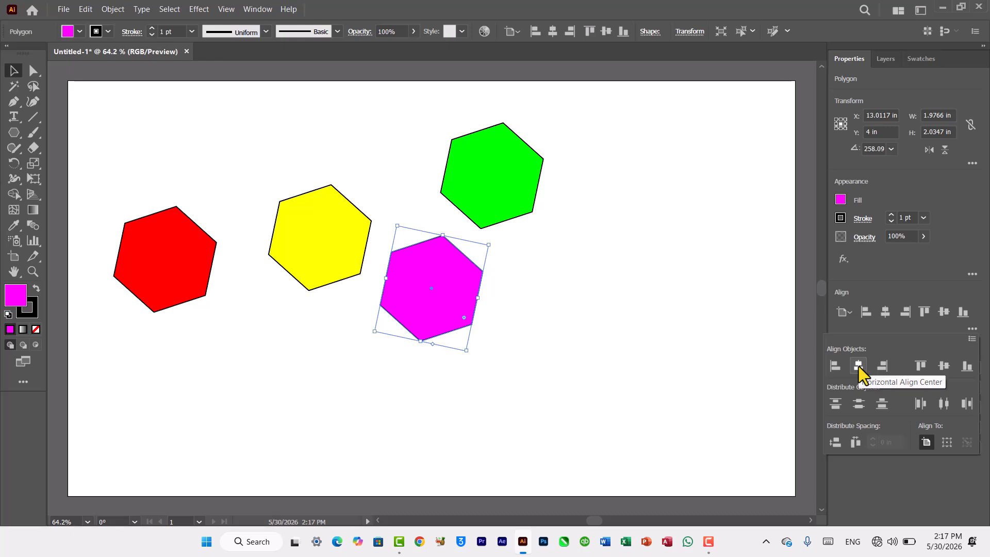
{"action": "left_click", "coordinate": [836, 366]}
{"action": "left_click", "coordinate": [855, 367]}
{"action": "left_click", "coordinate": [882, 367]}
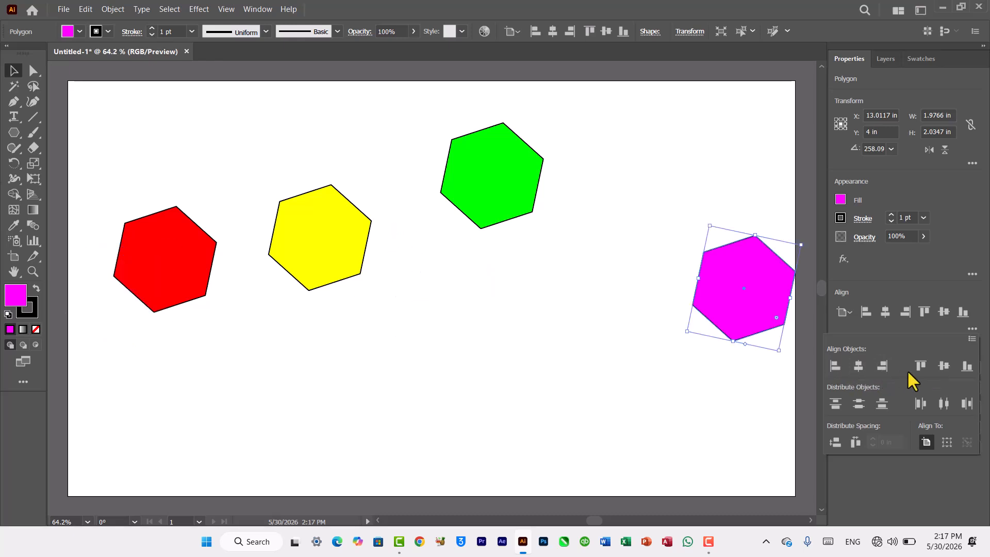
Align the magenta hexagon to the bottom of the artboard after trying top and middle, and centre it horizontally
{"action": "left_click", "coordinate": [921, 368]}
{"action": "left_click", "coordinate": [944, 369]}
{"action": "left_click", "coordinate": [966, 369]}
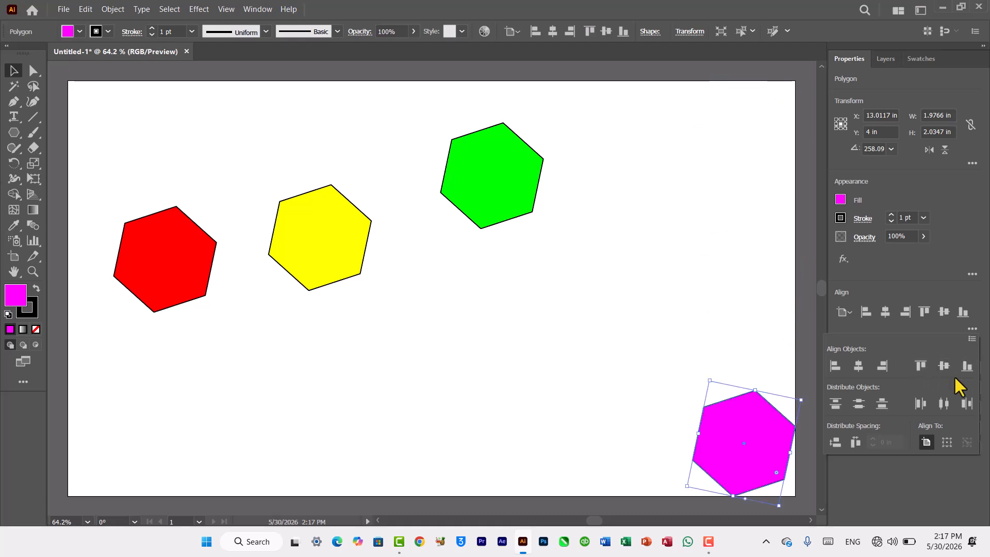
{"action": "left_click", "coordinate": [858, 367]}
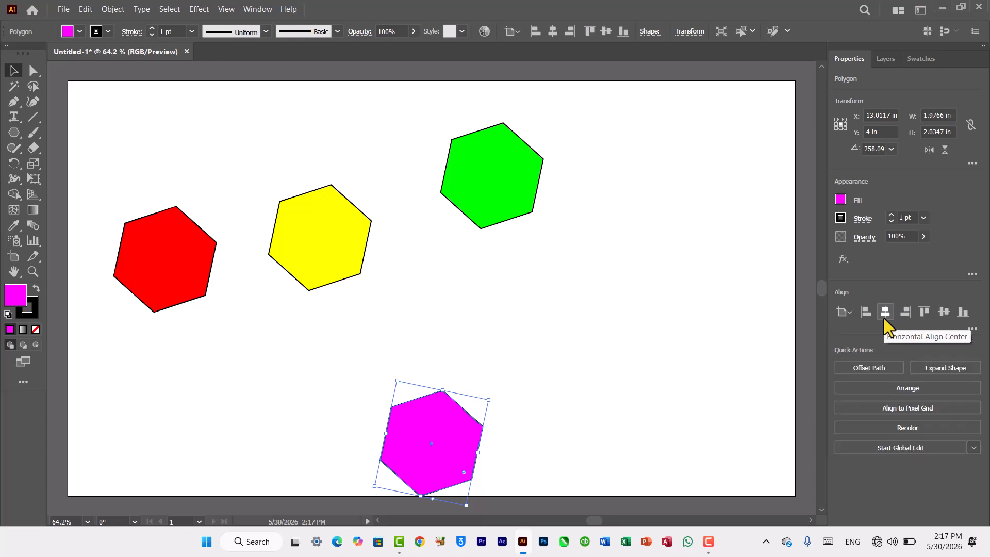
{"action": "left_click", "coordinate": [972, 329]}
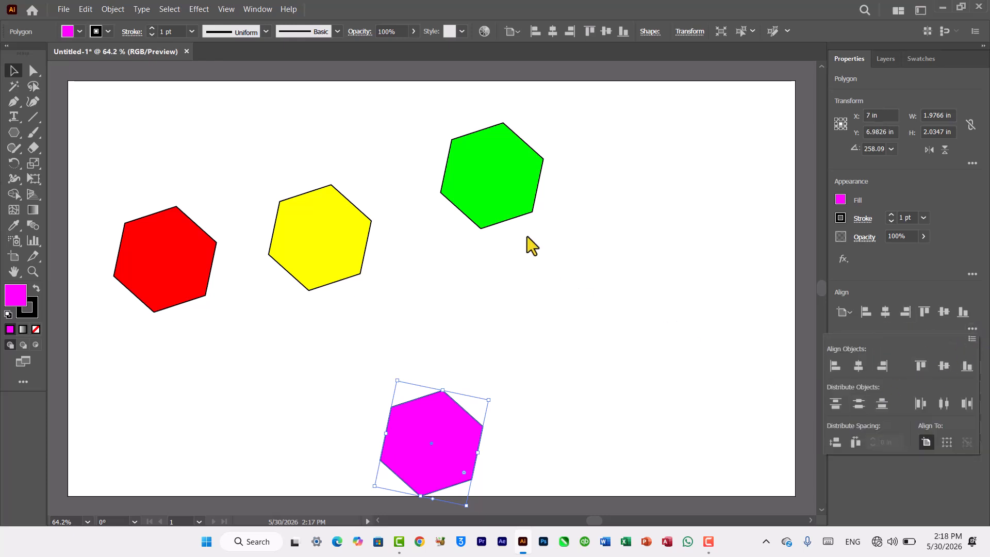
Align all four hexagons to the selection by horizontal centre and distribute them evenly by vertical centre
{"action": "left_click", "coordinate": [514, 199]}
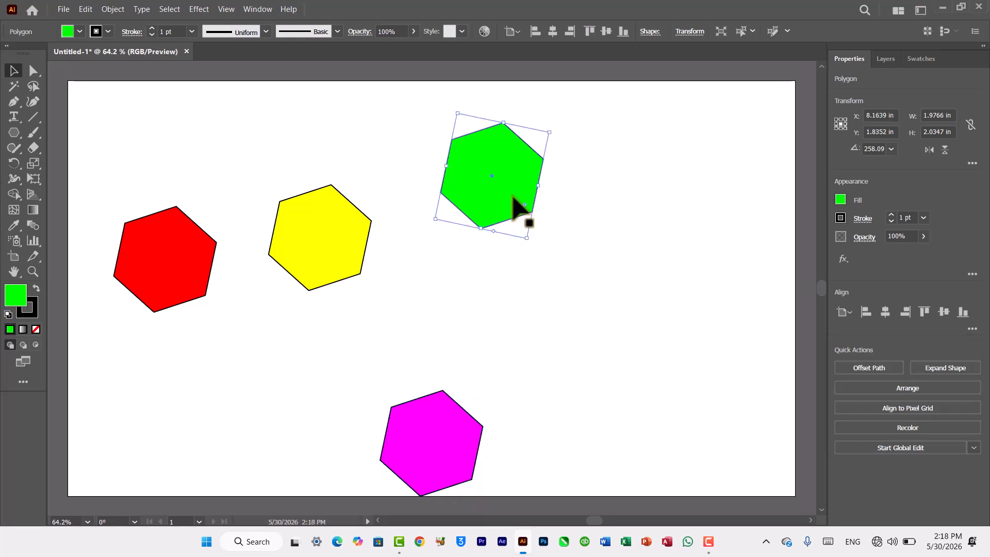
{"action": "left_click", "coordinate": [427, 422], "text": "shift"}
{"action": "left_click", "coordinate": [332, 232], "text": "shift"}
{"action": "left_click", "coordinate": [139, 262], "text": "shift"}
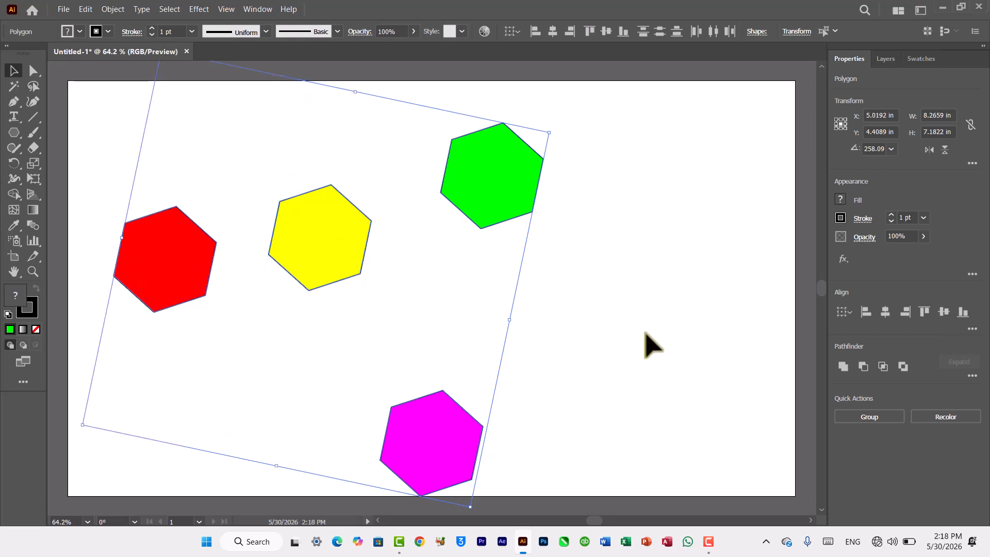
{"action": "left_click", "coordinate": [847, 317]}
{"action": "left_click", "coordinate": [850, 326]}
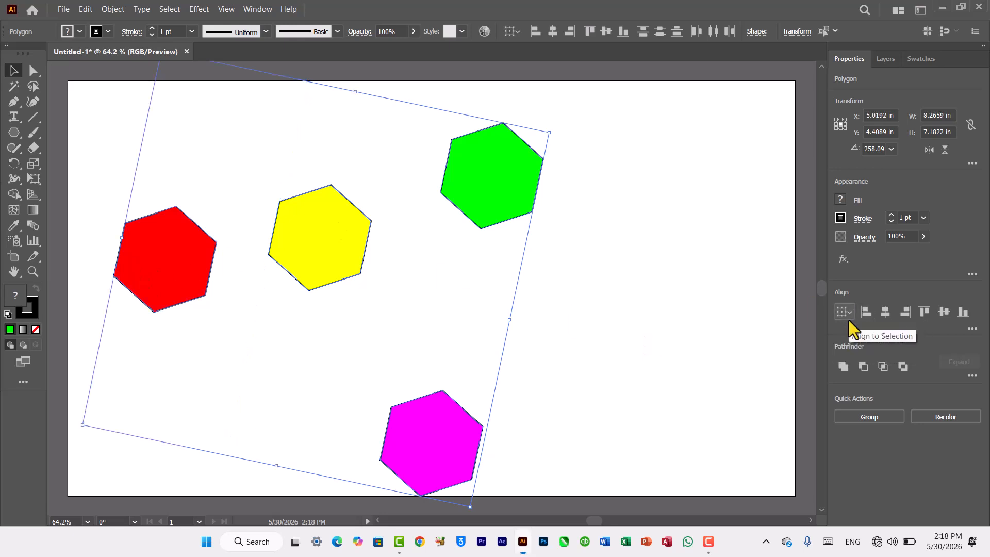
{"action": "left_click", "coordinate": [972, 330]}
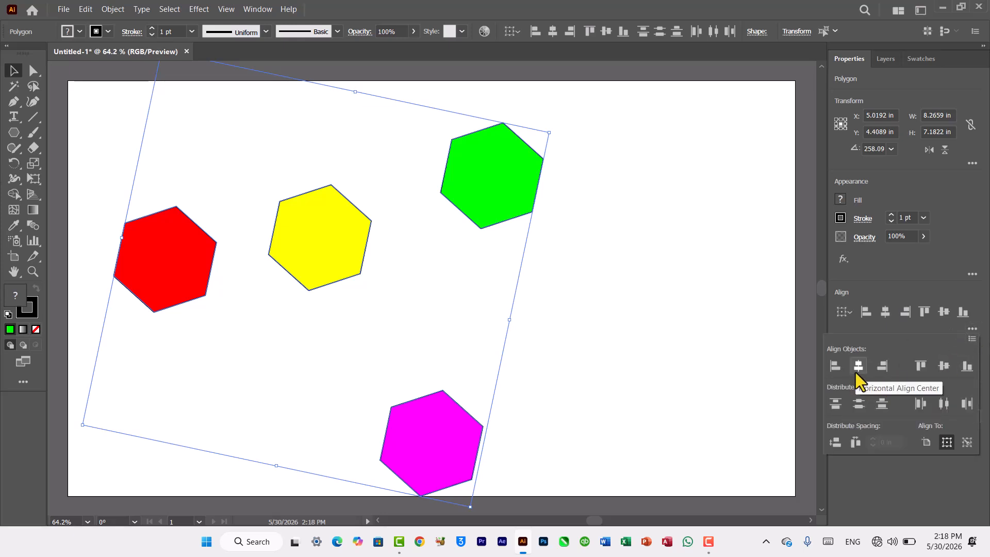
{"action": "left_click", "coordinate": [855, 372]}
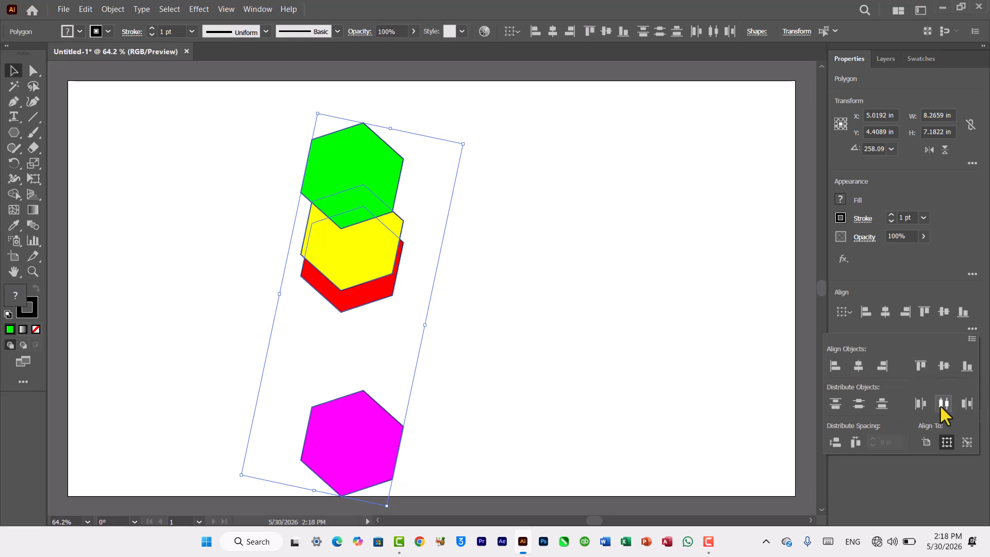
{"action": "left_click", "coordinate": [858, 404]}
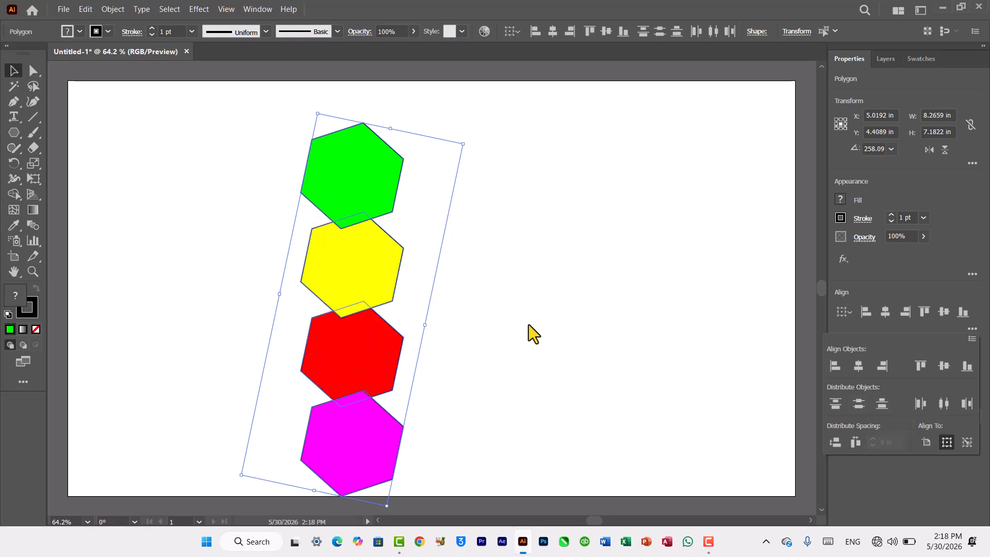
{"action": "left_click", "coordinate": [488, 335]}
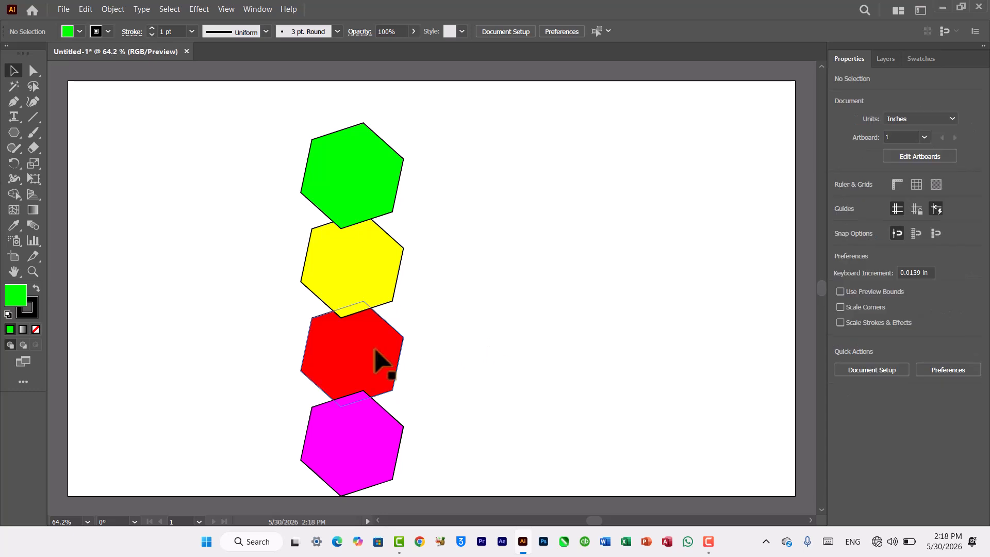
Move the whole column of four hexagons up about 0.66 in and deselect it
{"action": "left_click_drag", "start_coordinate": [427, 123], "coordinate": [303, 516]}
{"action": "left_click_drag", "start_coordinate": [347, 358], "coordinate": [349, 324]}
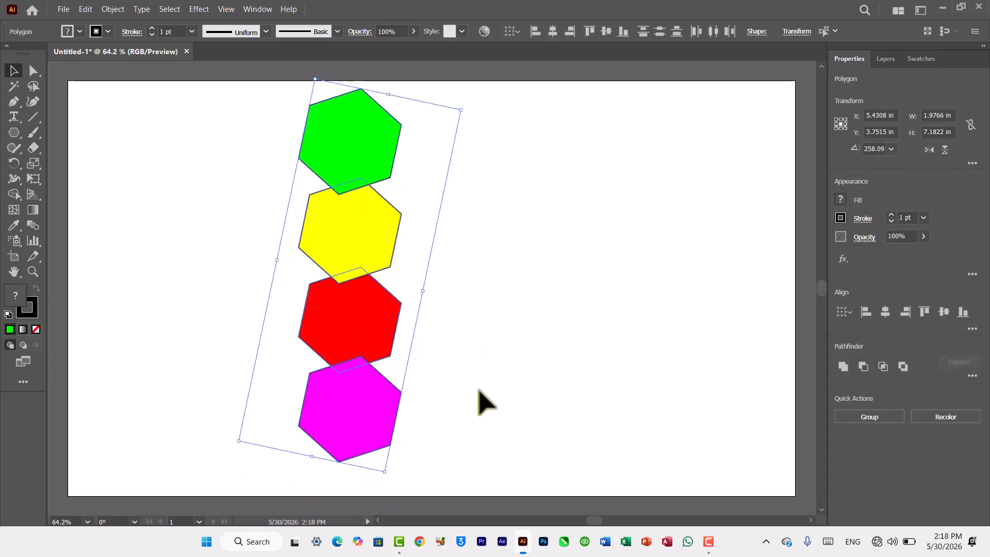
{"action": "left_click", "coordinate": [515, 363]}
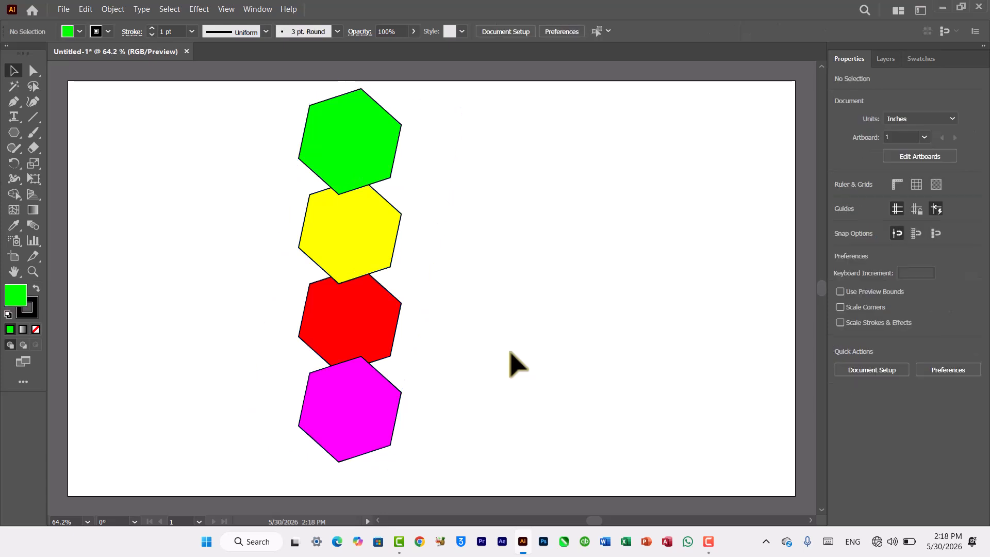
Spread the hexagons into a loose row, with red left of yellow, green right of it and magenta at the far right
{"action": "left_click_drag", "start_coordinate": [360, 152], "coordinate": [506, 217]}
{"action": "left_click_drag", "start_coordinate": [347, 323], "coordinate": [193, 182]}
{"action": "left_click_drag", "start_coordinate": [366, 418], "coordinate": [689, 266]}
Select all four hexagons and distribute them evenly by both vertical and horizontal centre
{"action": "left_click_drag", "start_coordinate": [117, 81], "coordinate": [747, 349]}
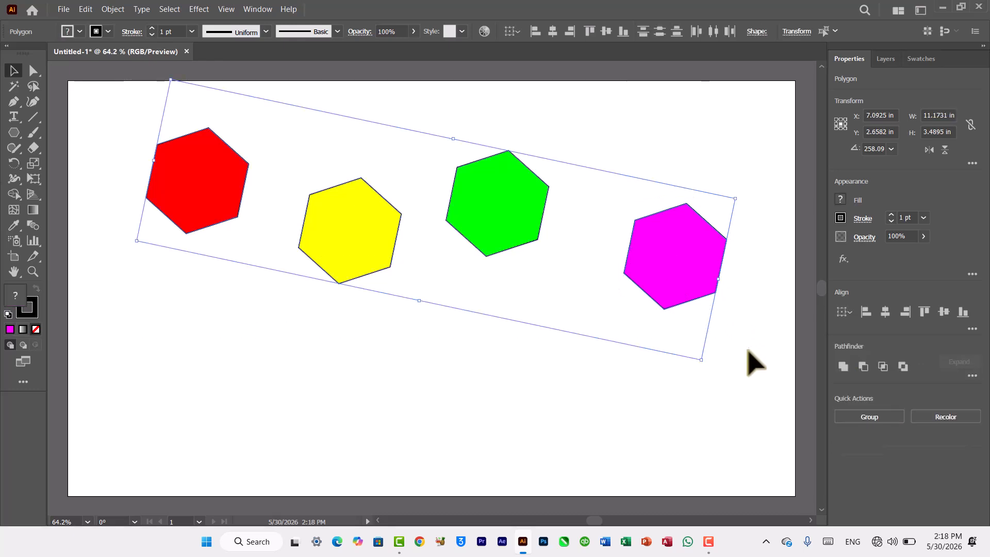
{"action": "left_click", "coordinate": [972, 328]}
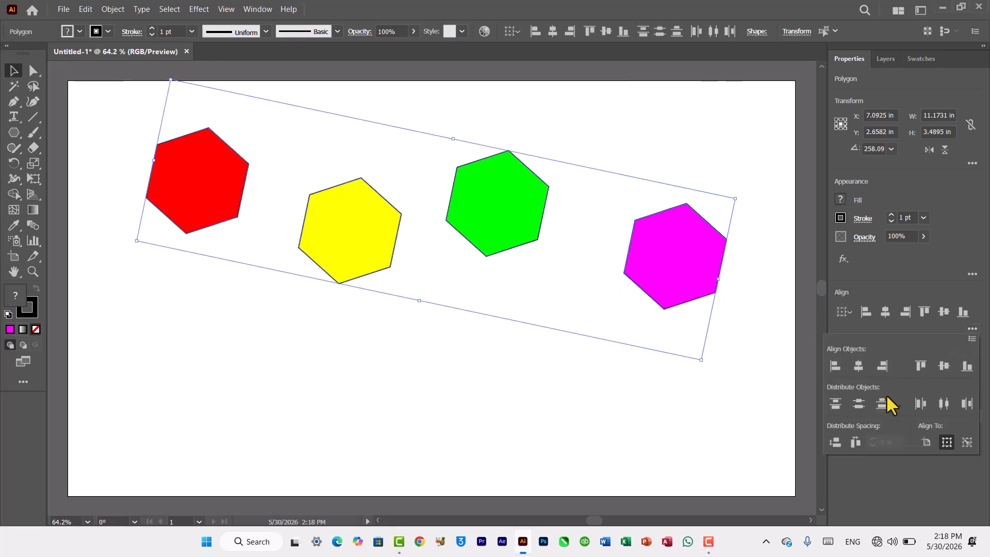
{"action": "left_click", "coordinate": [856, 405]}
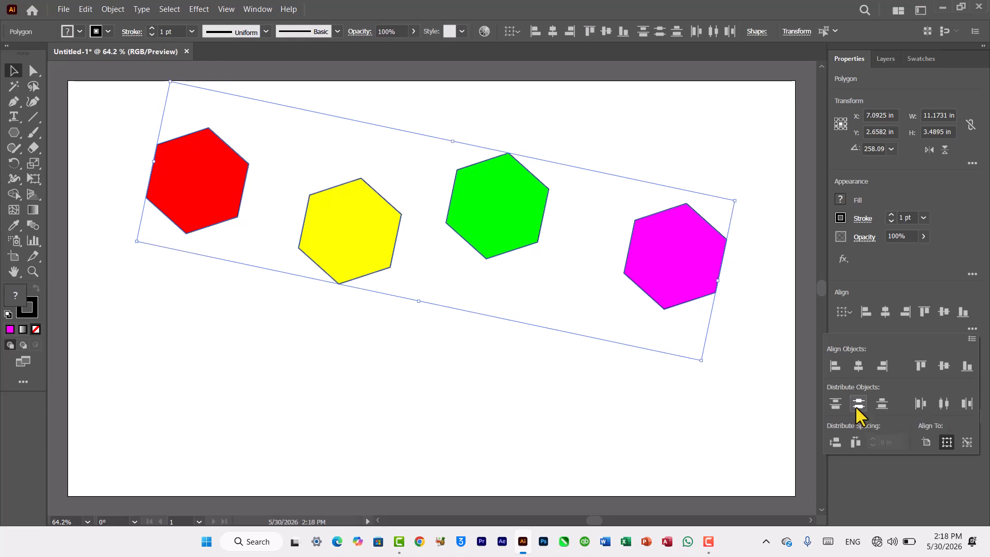
{"action": "left_click", "coordinate": [942, 401]}
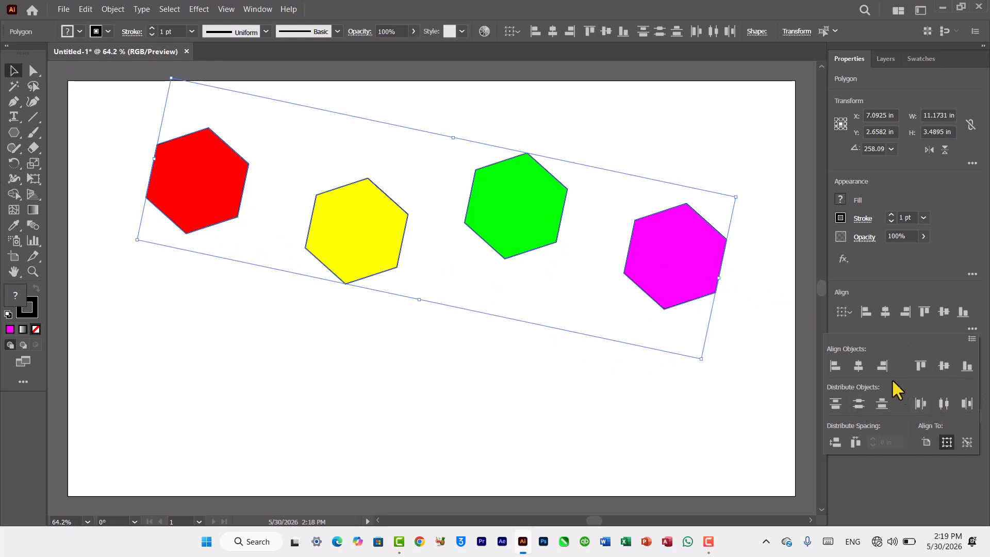
Align the four selected hexagons to one another by horizontal centre
{"action": "left_click", "coordinate": [878, 310]}
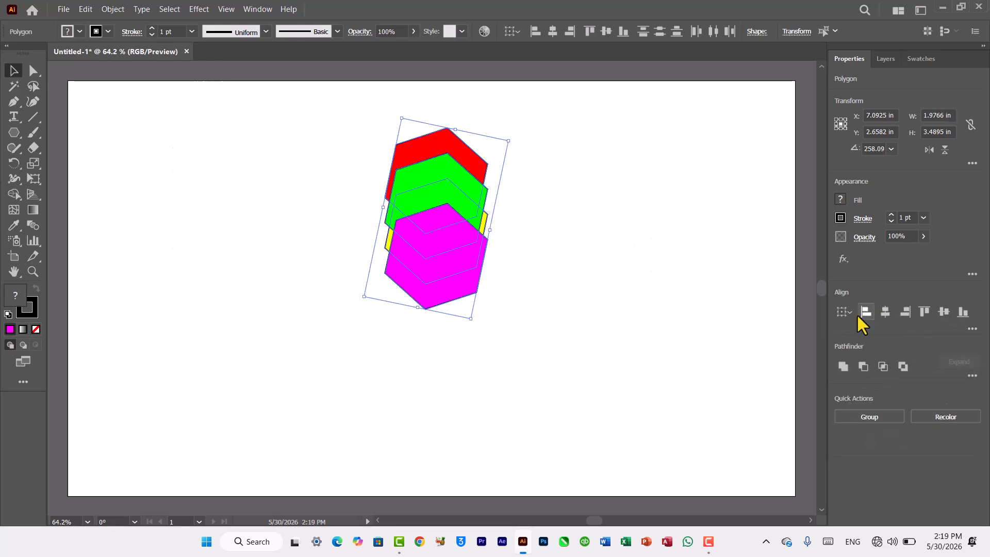
Undo the horizontal alignment, and align the four hexagons to one another by vertical centre
{"action": "key", "text": "ctrl+z"}
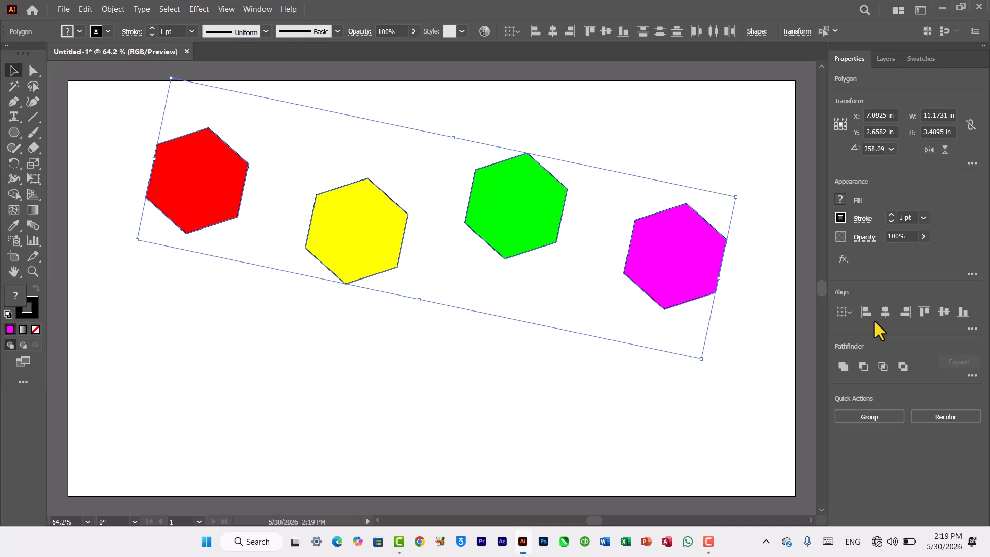
{"action": "left_click", "coordinate": [936, 312]}
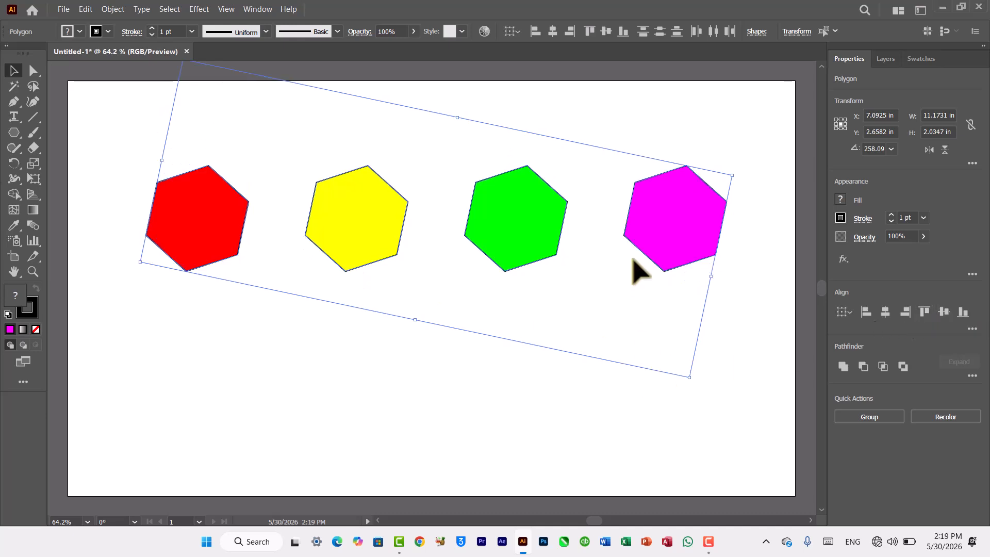
{"action": "left_click", "coordinate": [462, 422]}
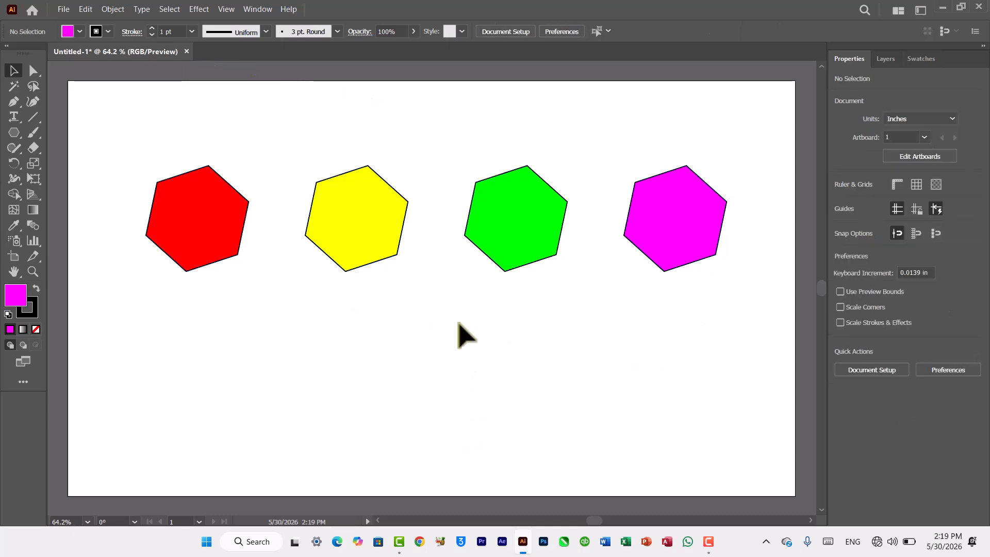
Move the row of four hexagons down about 0.95 in, to about X 7 in, Y 3.61 in, and deselect it
{"action": "left_click_drag", "start_coordinate": [145, 117], "coordinate": [754, 308]}
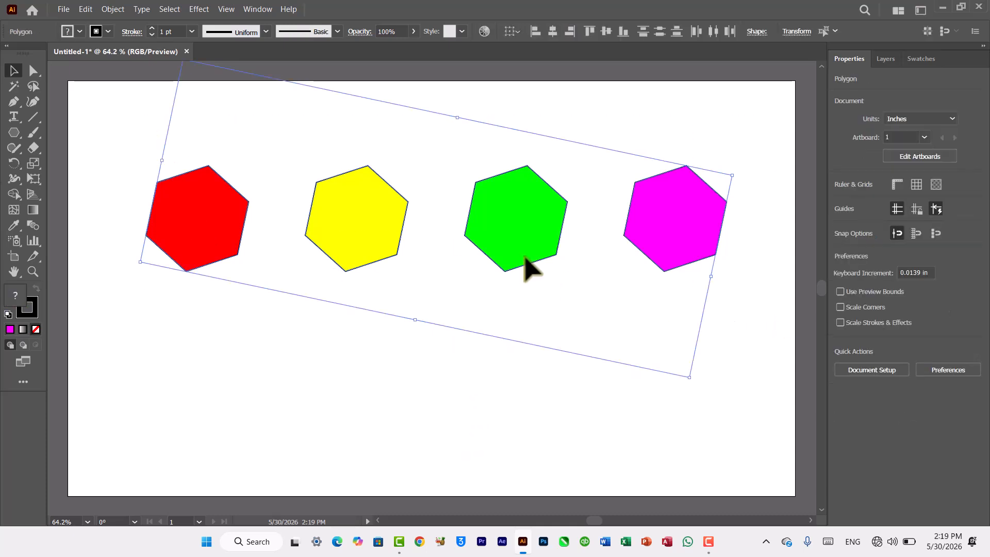
{"action": "left_click_drag", "start_coordinate": [513, 249], "coordinate": [505, 289]}
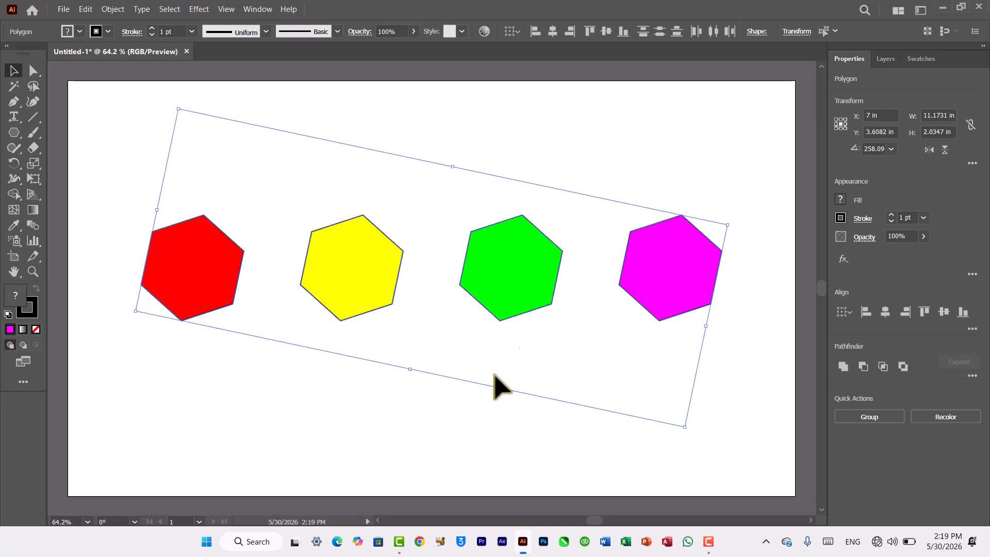
{"action": "left_click", "coordinate": [423, 430]}
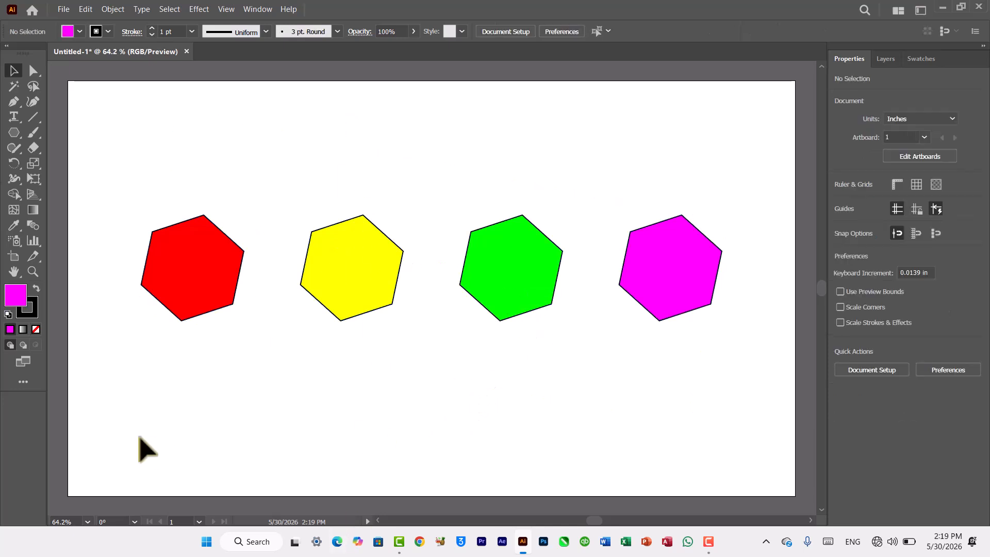
Select all four hexagons and set the alignment to Key Object, with the yellow hexagon as the key object
{"action": "left_click", "coordinate": [673, 283]}
{"action": "left_click_drag", "start_coordinate": [109, 162], "coordinate": [727, 366]}
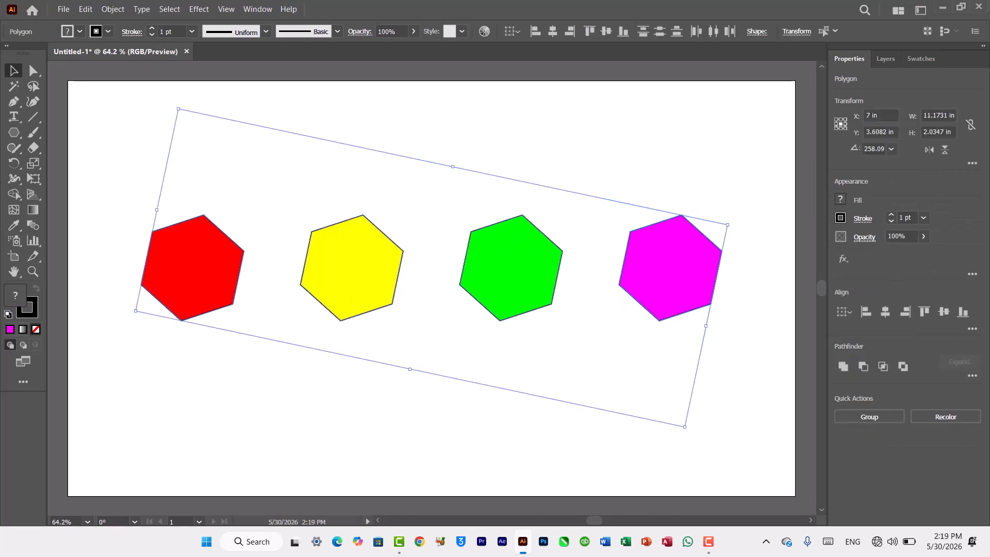
{"action": "left_click", "coordinate": [971, 328]}
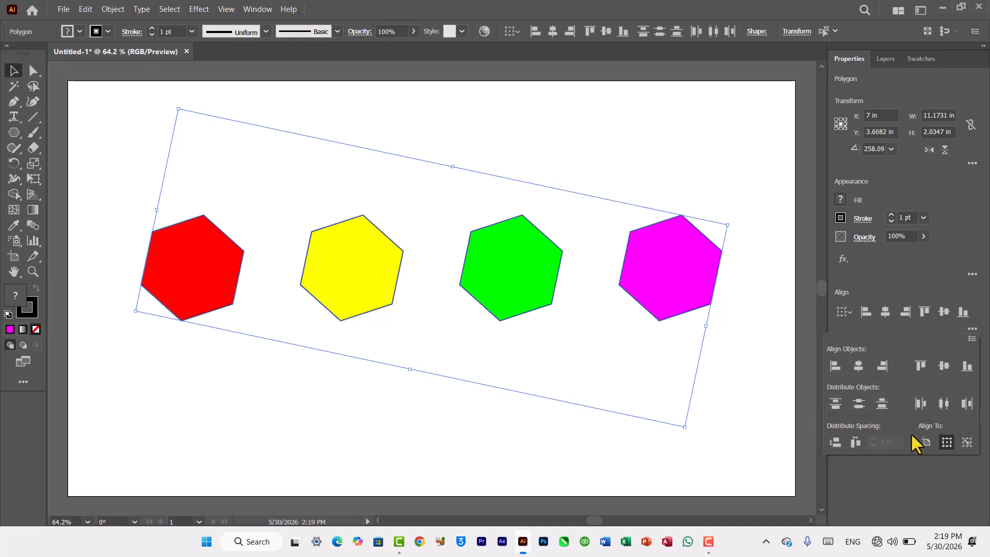
{"action": "left_click", "coordinate": [848, 315]}
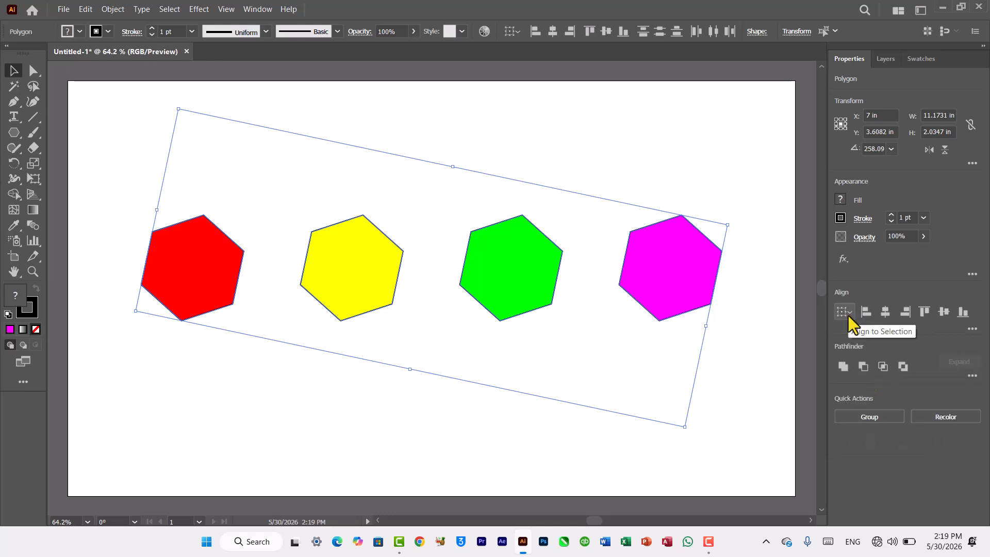
{"action": "left_click", "coordinate": [845, 312]}
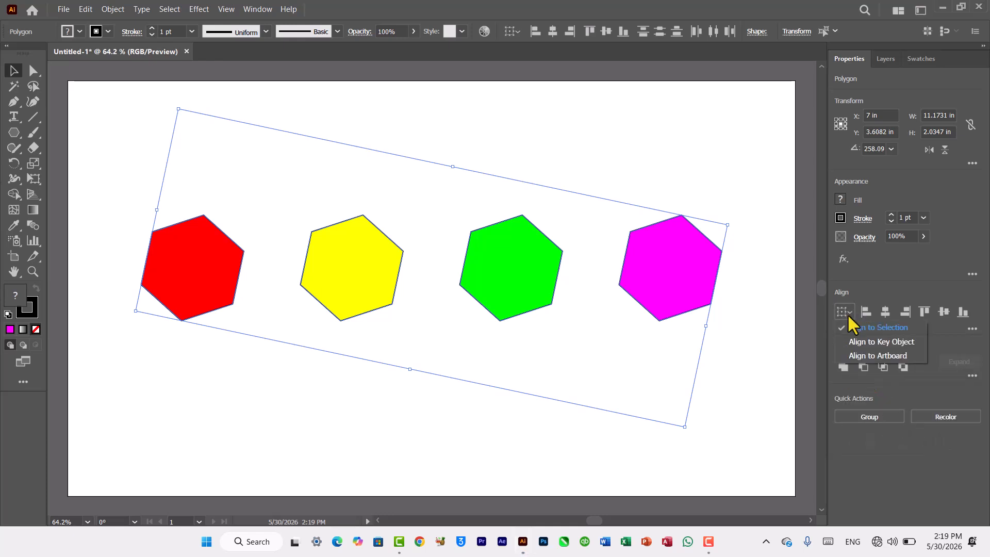
{"action": "left_click", "coordinate": [865, 345]}
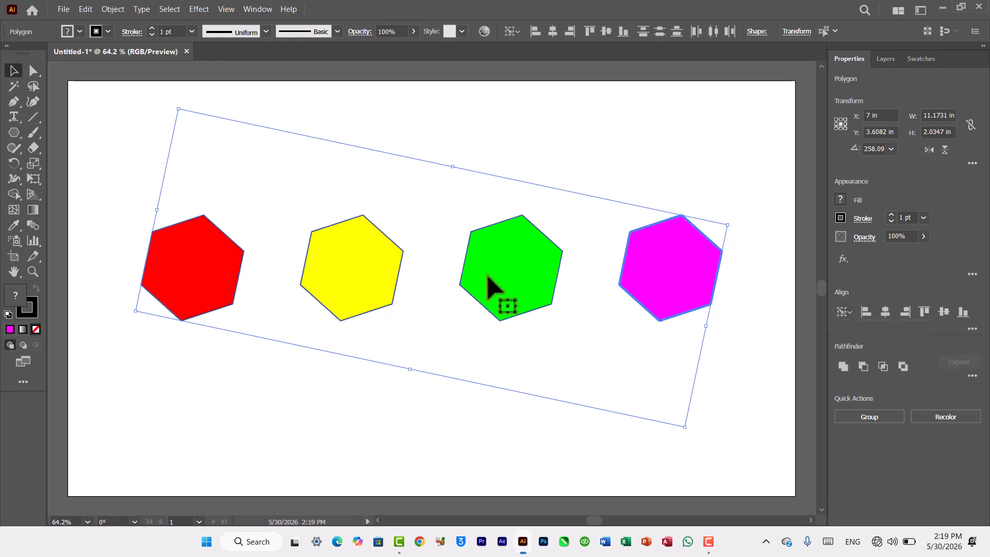
{"action": "left_click", "coordinate": [363, 261]}
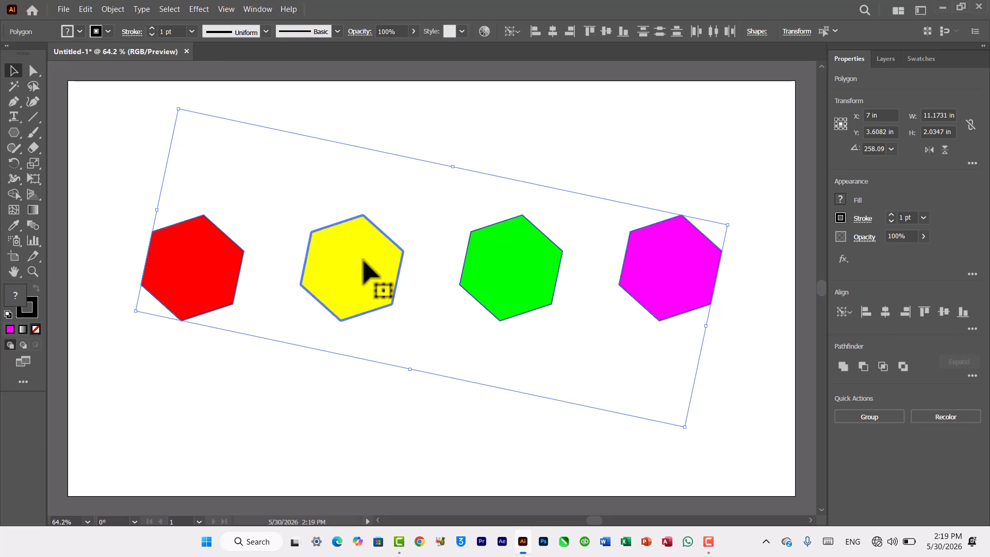
Try aligning the hexagons to the yellow key object by horizontal centre and right edge, and undo it
{"action": "left_click", "coordinate": [893, 313]}
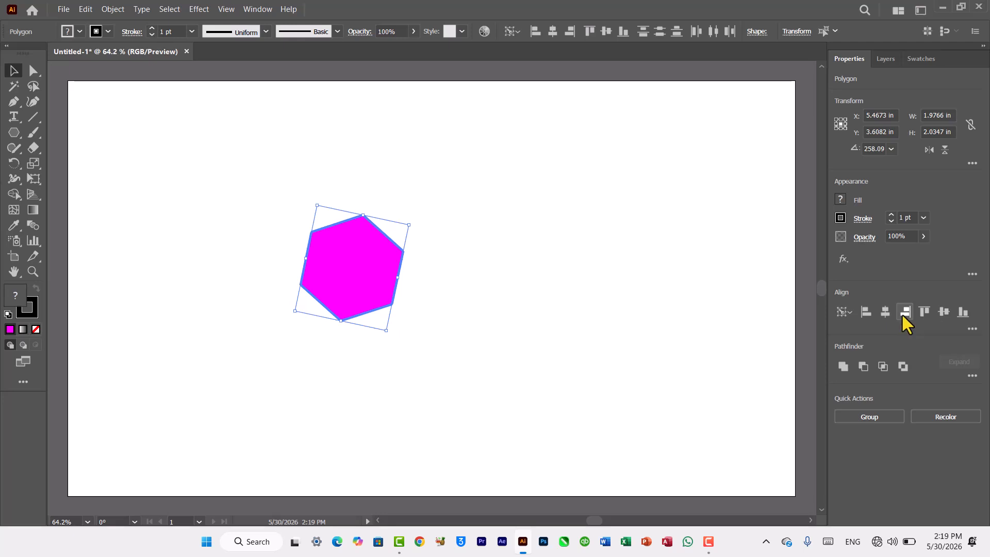
{"action": "left_click", "coordinate": [901, 313]}
{"action": "key", "text": "ctrl+z"}
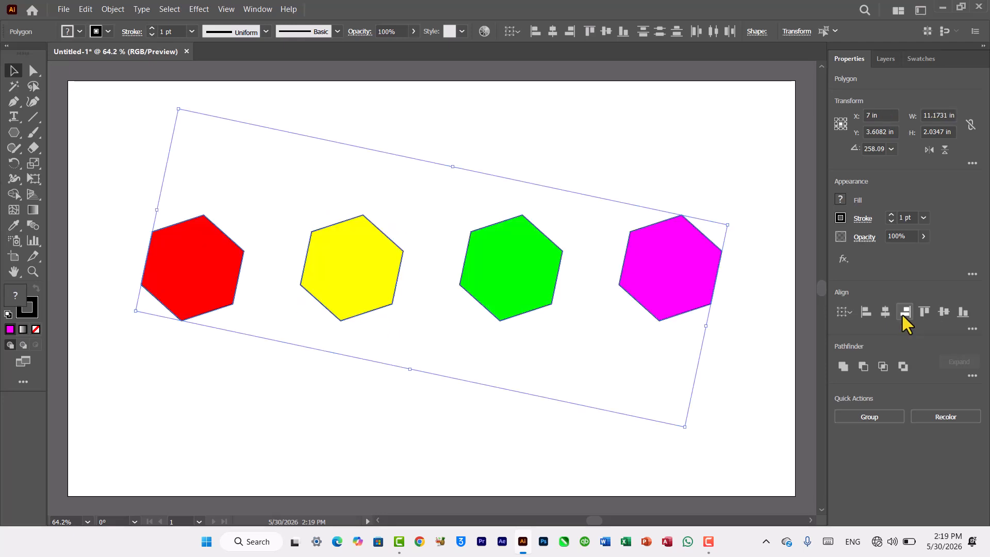
Move only the yellow hexagon up about 1.3 in and right about 0.2 in, and deselect it
{"action": "left_click", "coordinate": [484, 431]}
{"action": "left_click_drag", "start_coordinate": [371, 275], "coordinate": [382, 207]}
{"action": "left_click", "coordinate": [438, 367]}
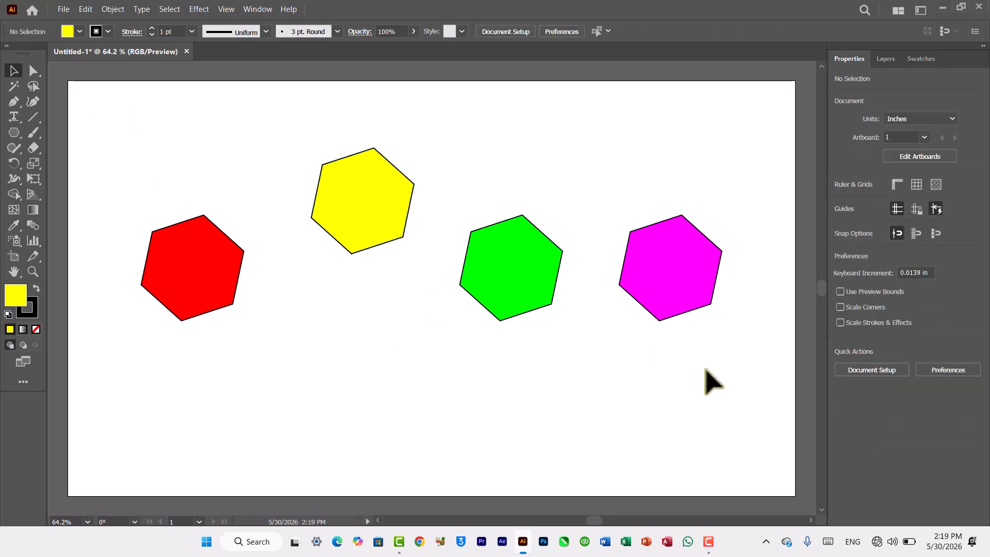
Check which alignment reference options are available for the magenta hexagon selected alone
{"action": "left_click", "coordinate": [673, 285]}
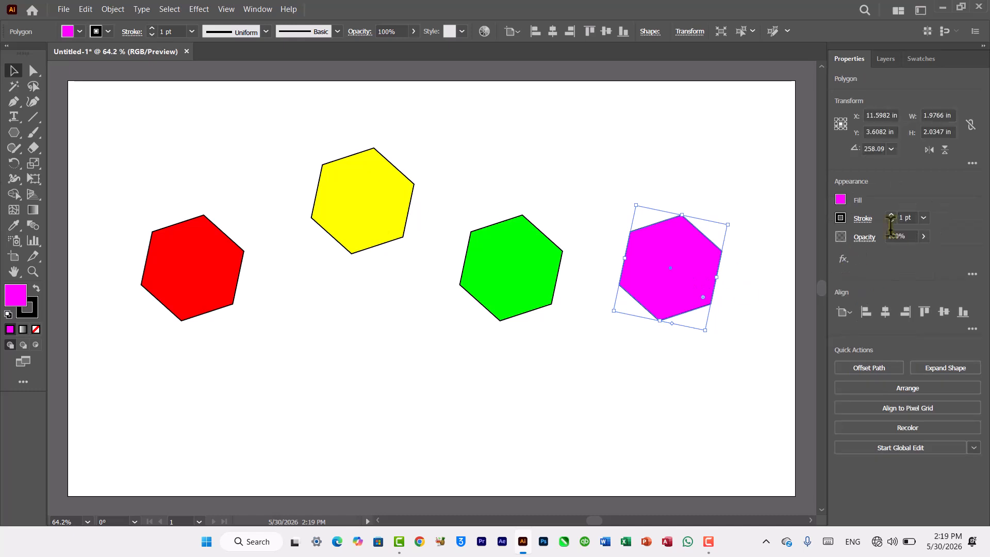
{"action": "left_click", "coordinate": [846, 312]}
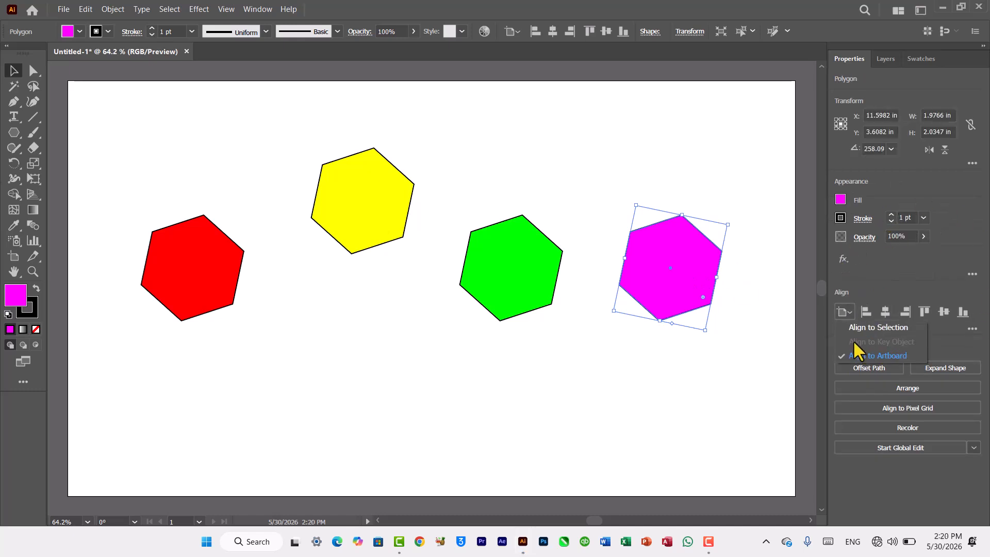
{"action": "key", "text": "Escape"}
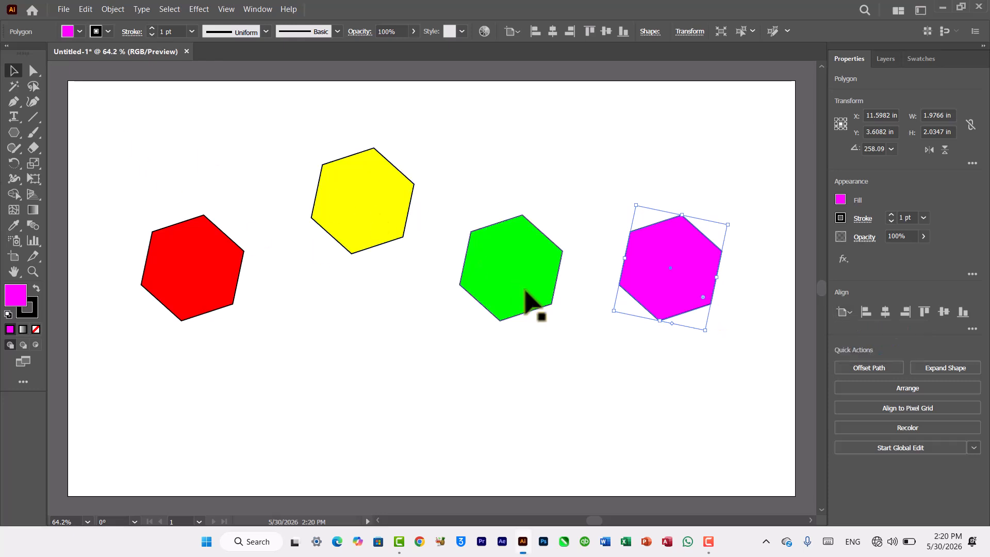
{"action": "left_click", "coordinate": [691, 411]}
Select all four hexagons and set the alignment to Key Object, choosing the raised yellow hexagon as the key
{"action": "left_click_drag", "start_coordinate": [116, 131], "coordinate": [365, 221]}
{"action": "left_click_drag", "start_coordinate": [610, 326], "coordinate": [742, 369]}
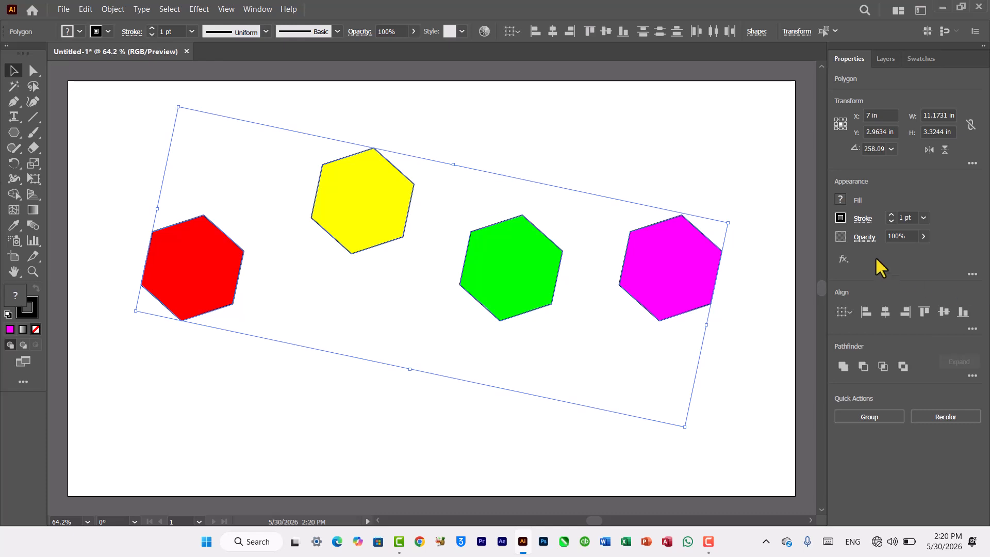
{"action": "left_click", "coordinate": [848, 311]}
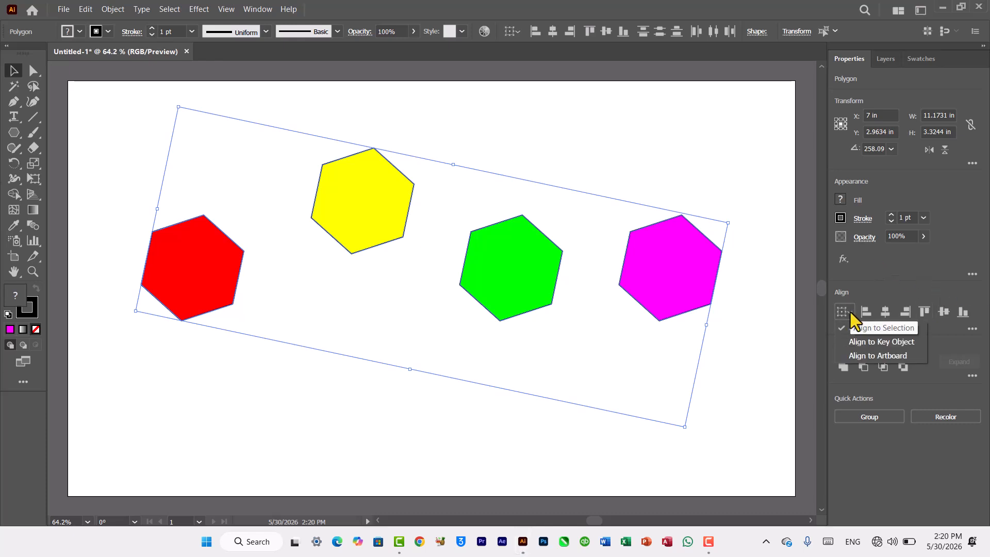
{"action": "left_click", "coordinate": [876, 342]}
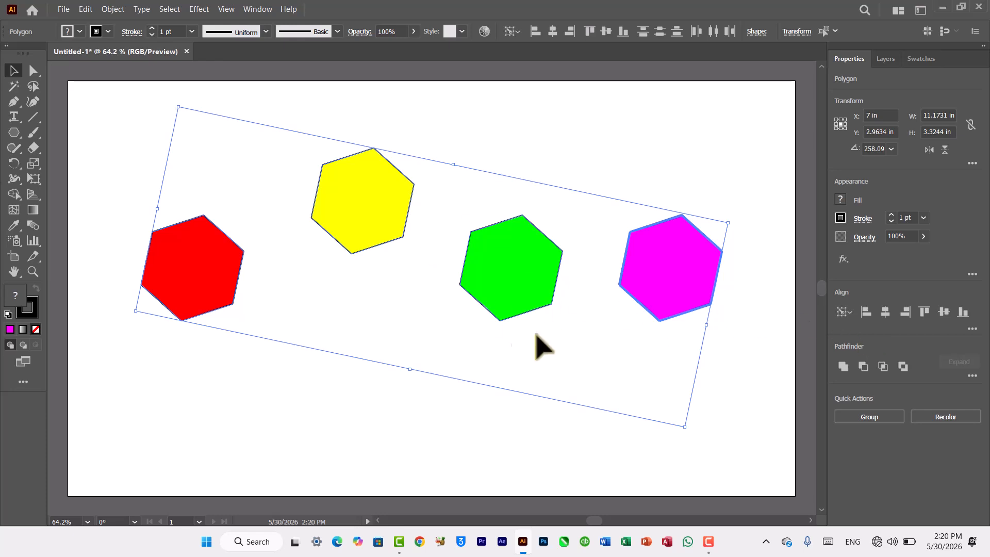
{"action": "left_click", "coordinate": [376, 211]}
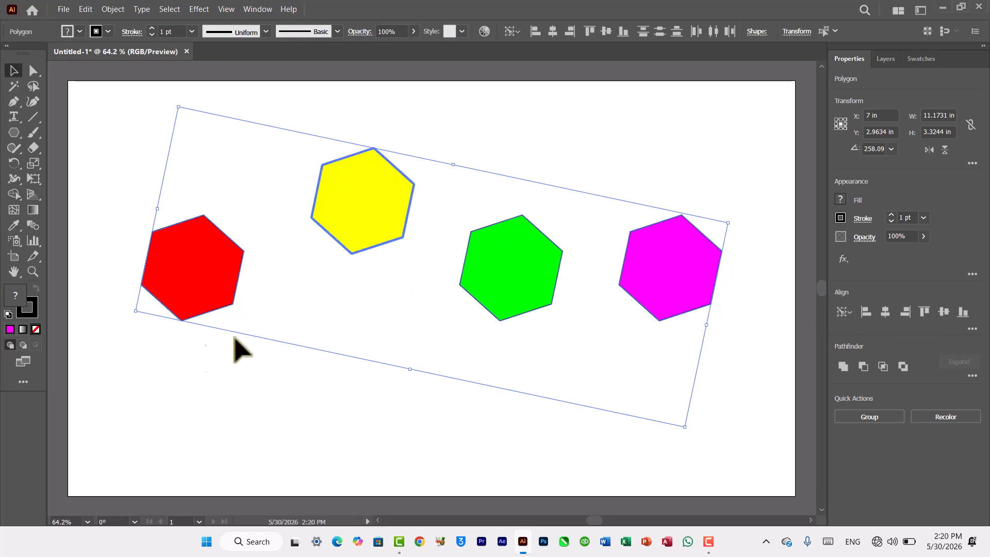
Try aligning the four hexagons to the yellow key object by horizontal centre, and undo it
{"action": "left_click", "coordinate": [972, 328]}
{"action": "left_click", "coordinate": [972, 328]}
{"action": "left_click", "coordinate": [972, 329]}
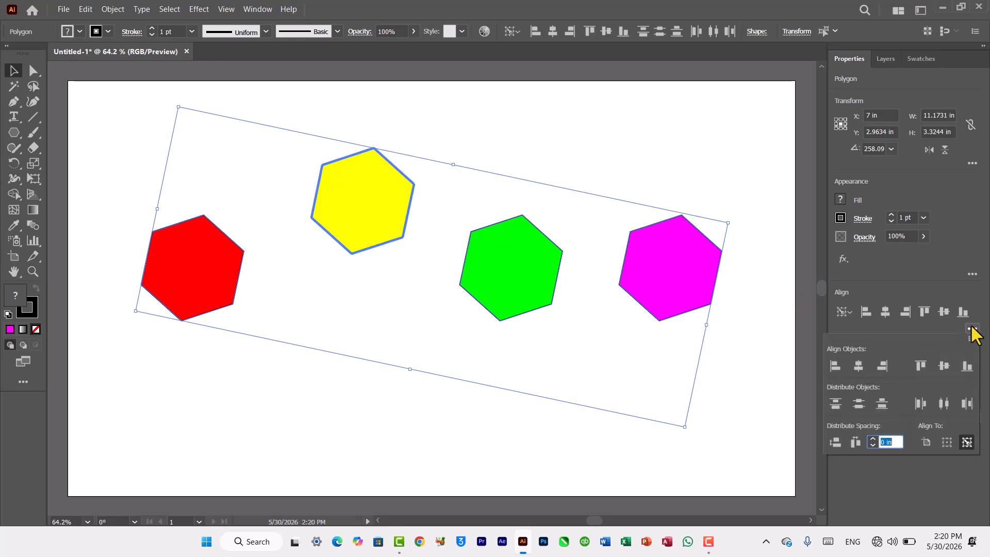
{"action": "left_click", "coordinate": [858, 365]}
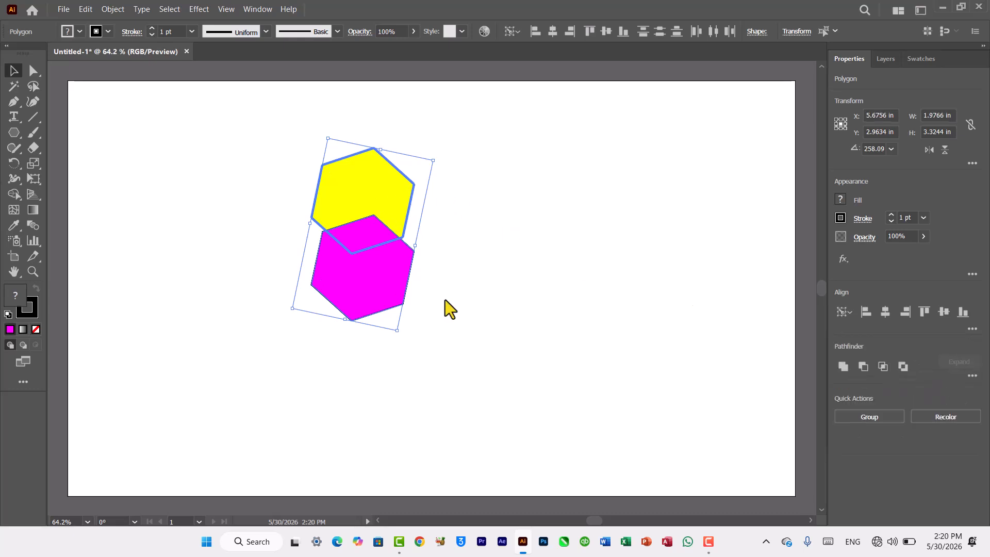
{"action": "key", "text": "ctrl+z"}
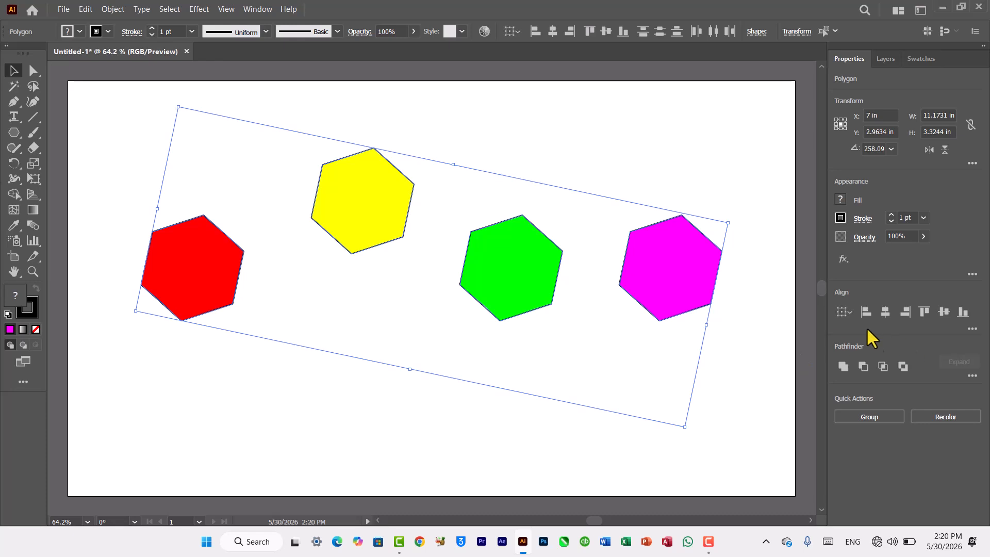
Make the yellow hexagon the key object again and distribute the four hexagons by vertical centre relative to it
{"action": "left_click", "coordinate": [845, 312]}
{"action": "left_click", "coordinate": [855, 345]}
{"action": "left_click", "coordinate": [359, 212]}
{"action": "left_click", "coordinate": [972, 328]}
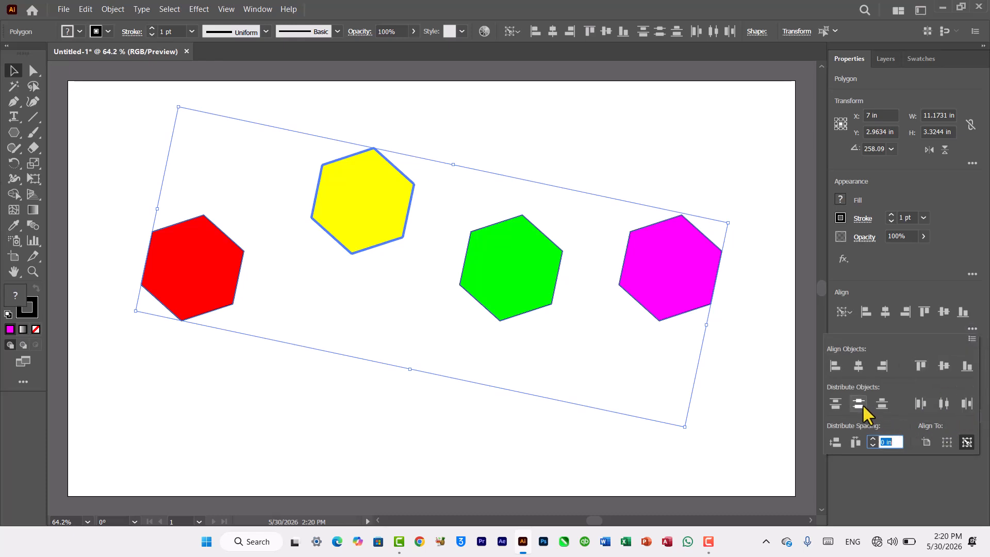
{"action": "left_click", "coordinate": [858, 404]}
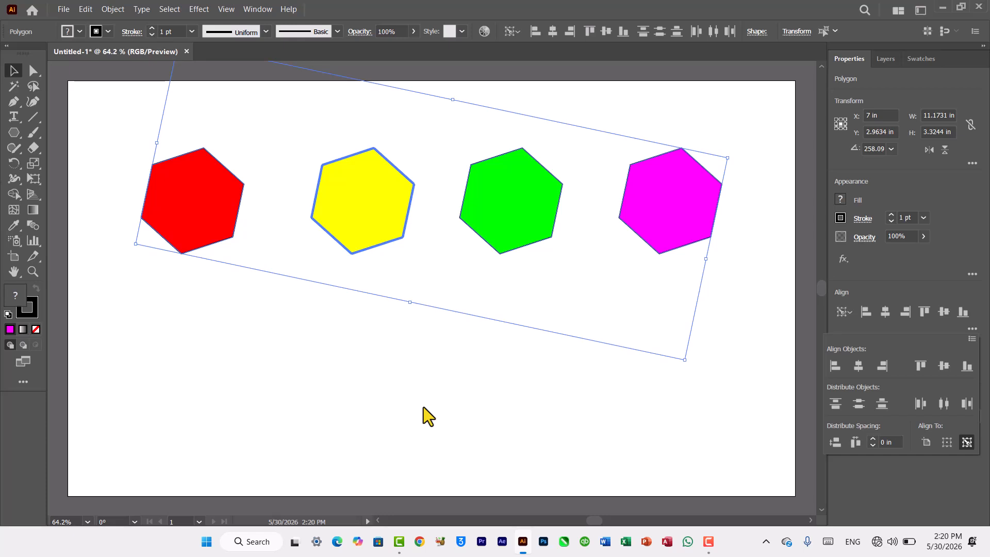
Review the alignment reference options for the four selected hexagons, and deselect them
{"action": "left_click", "coordinate": [849, 312]}
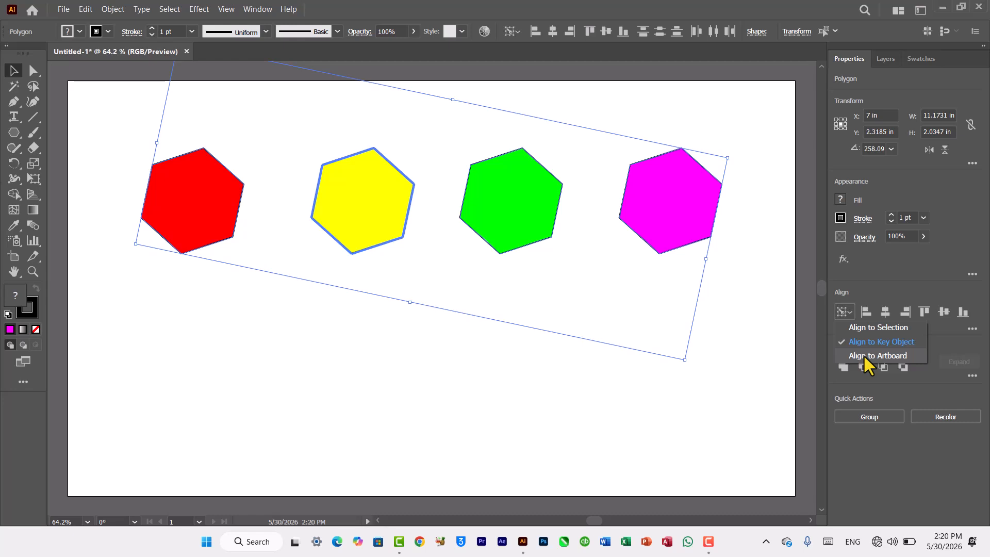
{"action": "left_click", "coordinate": [499, 426]}
{"action": "left_click", "coordinate": [490, 409]}
Align the yellow hexagon to the artboard's horizontal centre, left and right edges in turn, and move it back between red and green
{"action": "left_click", "coordinate": [391, 230]}
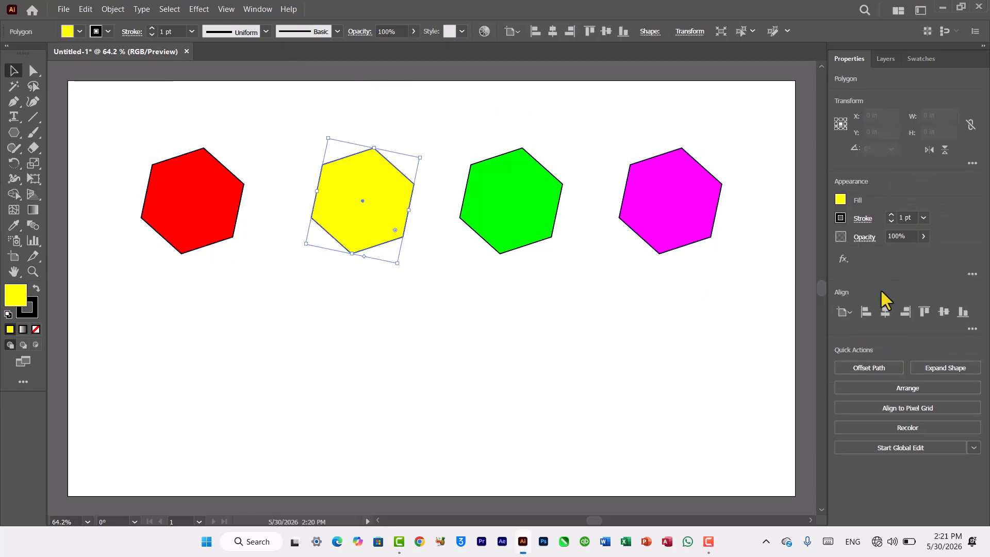
{"action": "left_click", "coordinate": [843, 312]}
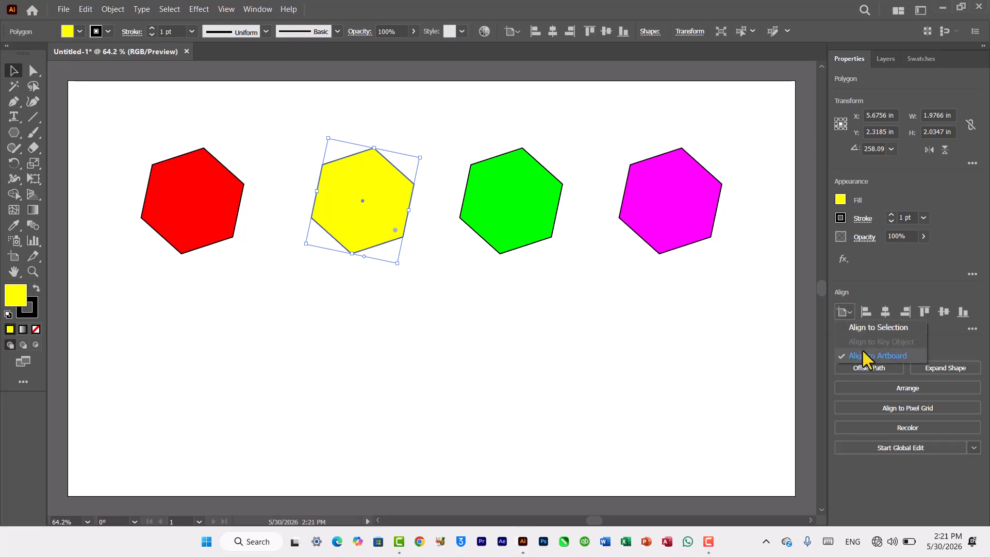
{"action": "left_click", "coordinate": [593, 384]}
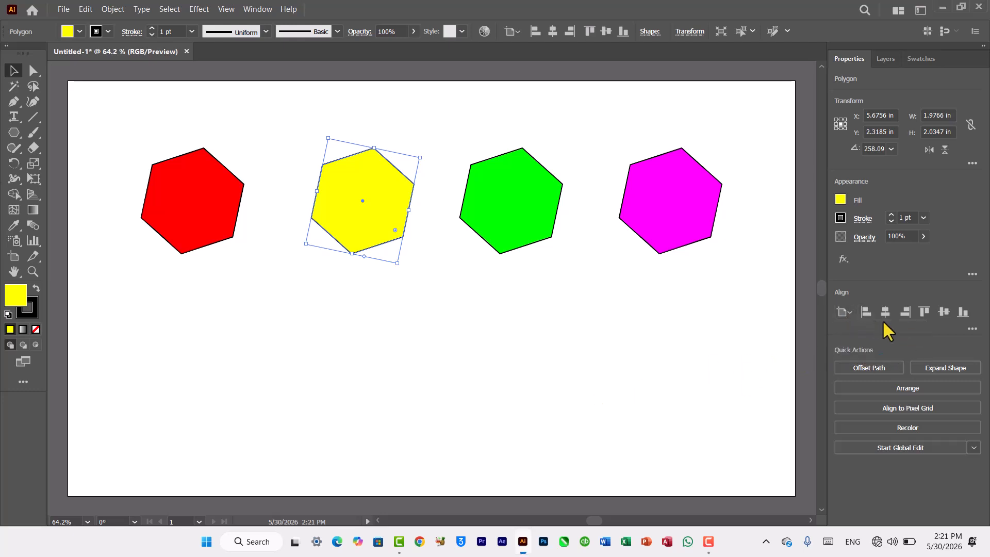
{"action": "left_click", "coordinate": [884, 312]}
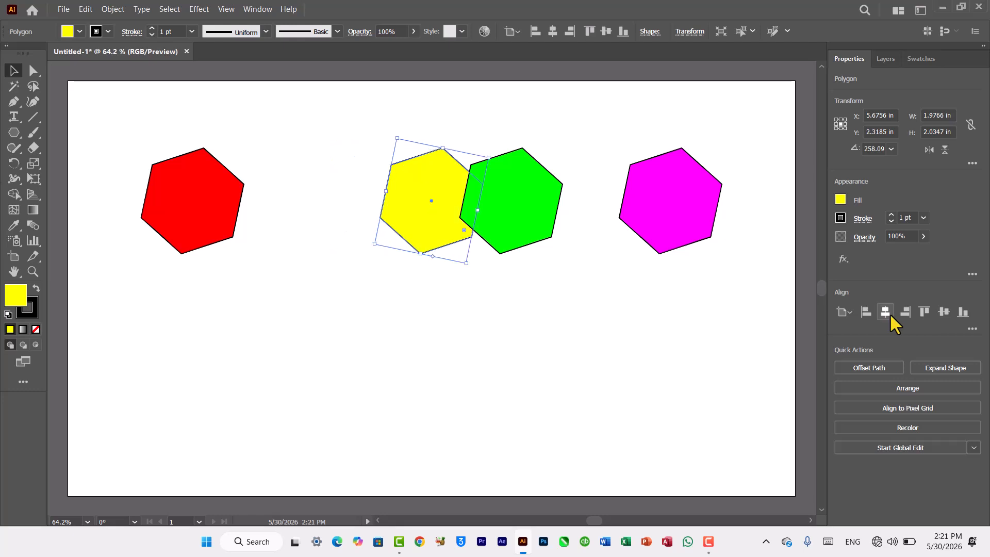
{"action": "left_click", "coordinate": [866, 313]}
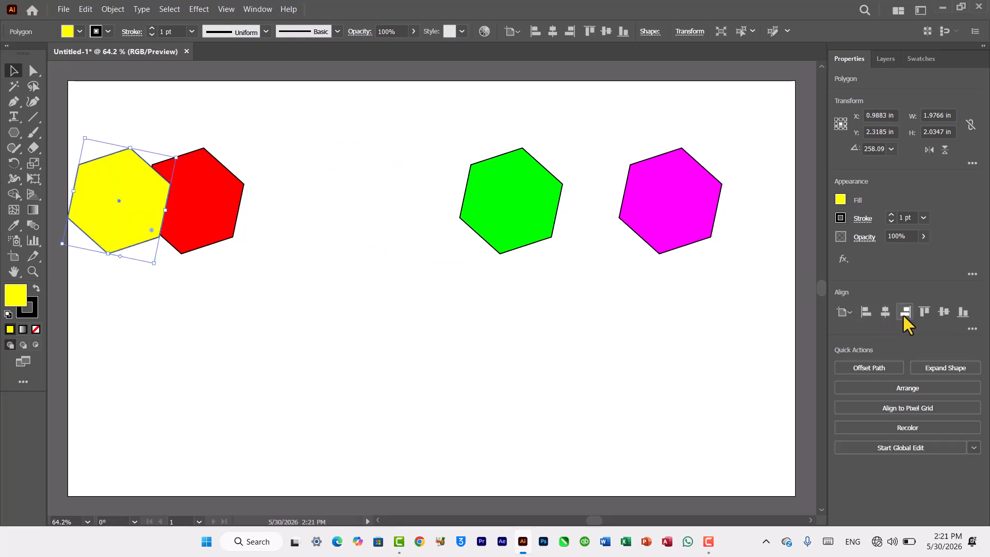
{"action": "left_click", "coordinate": [903, 312]}
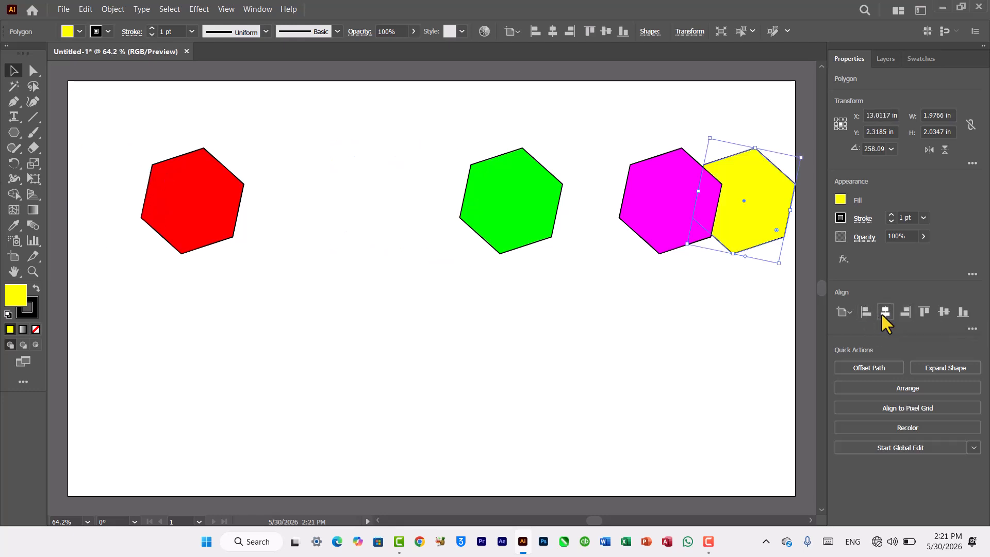
{"action": "left_click", "coordinate": [885, 311]}
{"action": "left_click_drag", "start_coordinate": [430, 209], "coordinate": [367, 214]}
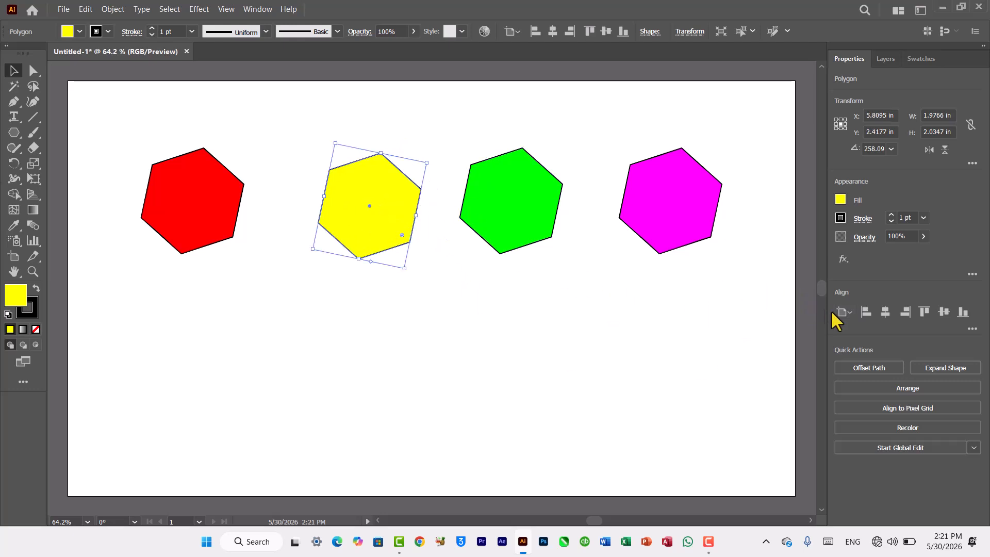
Set the yellow hexagon's alignment reference to Align to Selection, and deselect it
{"action": "left_click", "coordinate": [850, 313]}
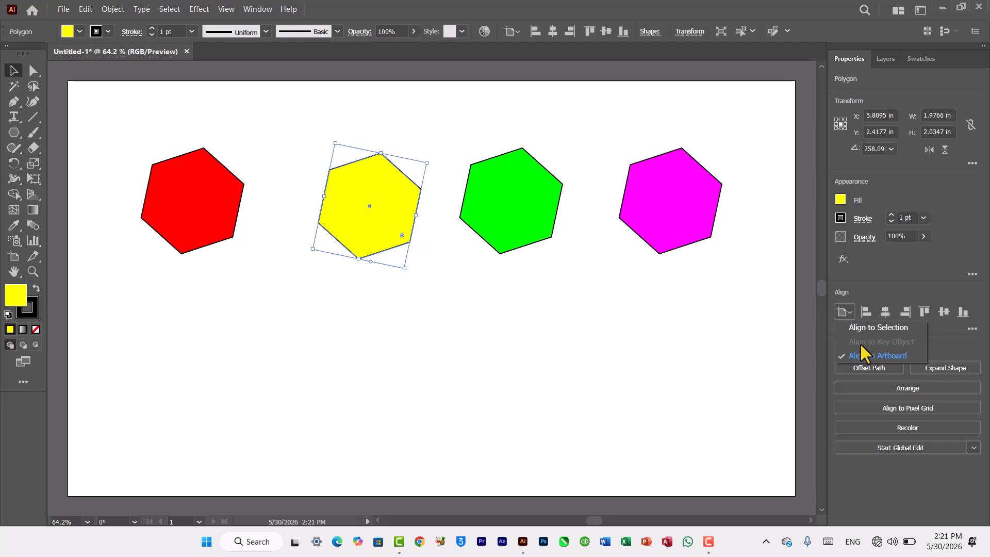
{"action": "left_click", "coordinate": [858, 328]}
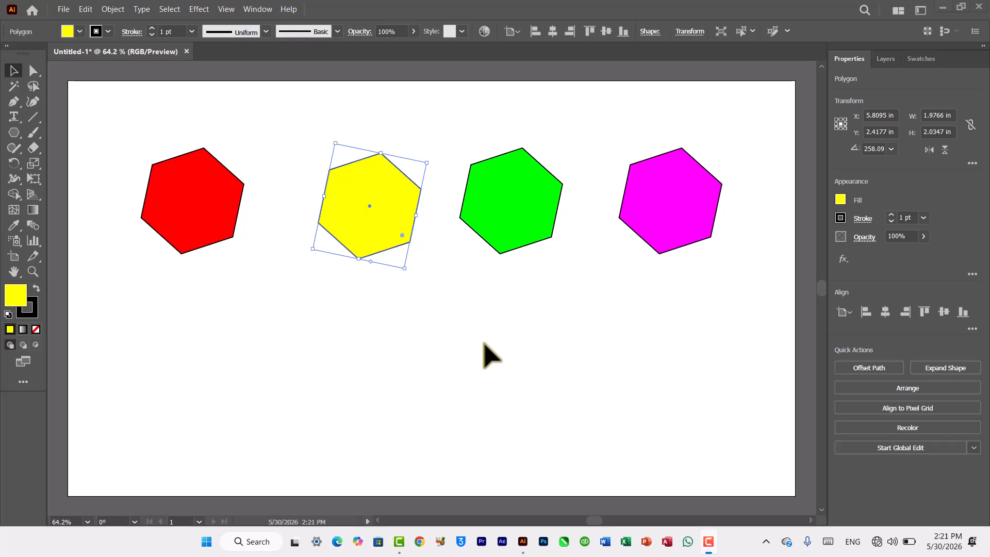
{"action": "left_click", "coordinate": [451, 340]}
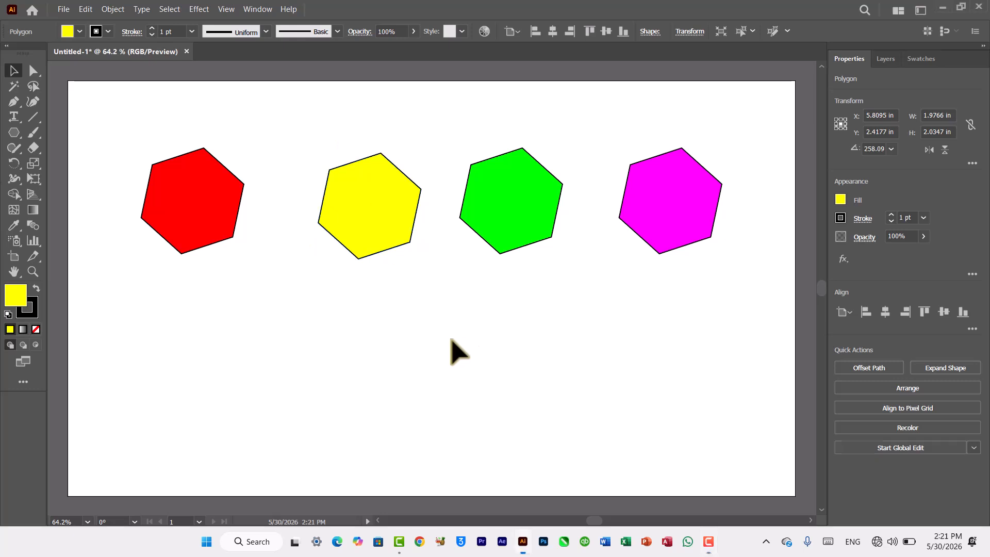
Move the yellow, green and magenta hexagons closer to the red one in a tighter row
{"action": "left_click_drag", "start_coordinate": [380, 220], "coordinate": [327, 211]}
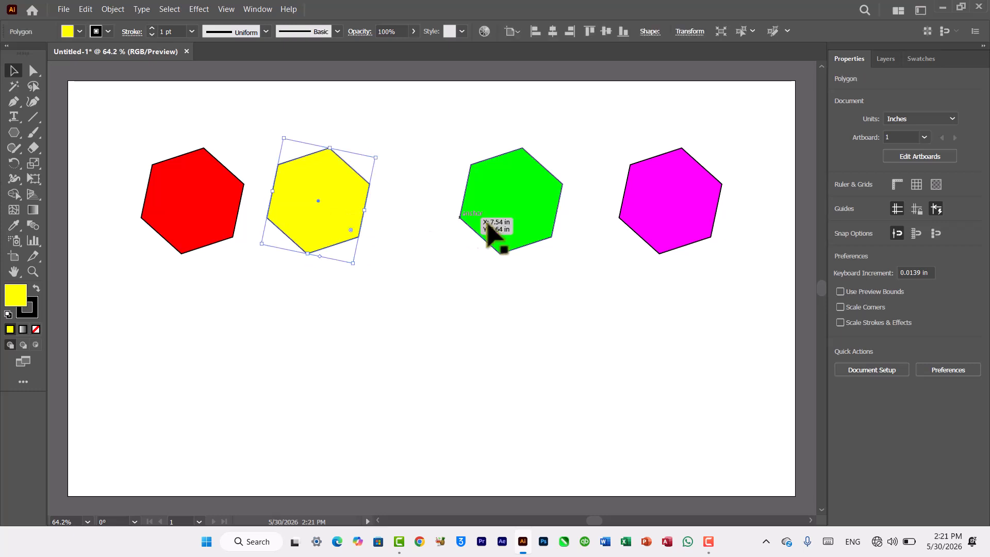
{"action": "left_click_drag", "start_coordinate": [516, 213], "coordinate": [453, 213]}
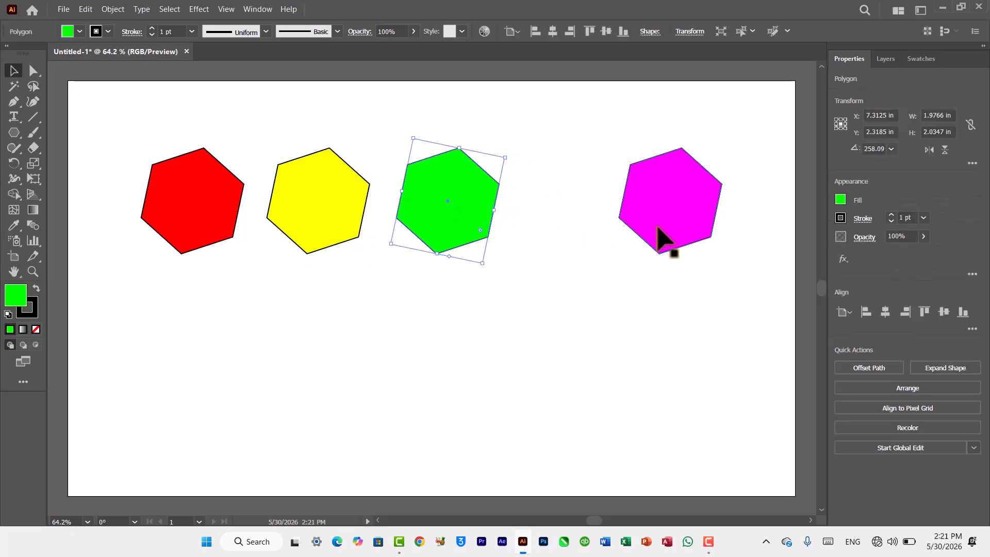
{"action": "left_click_drag", "start_coordinate": [628, 220], "coordinate": [526, 217]}
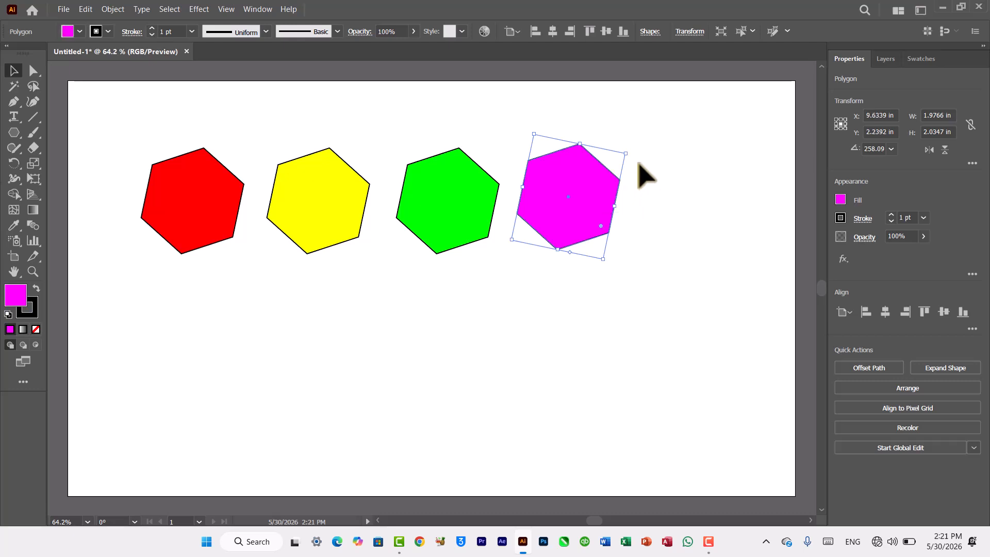
{"action": "left_click", "coordinate": [640, 164]}
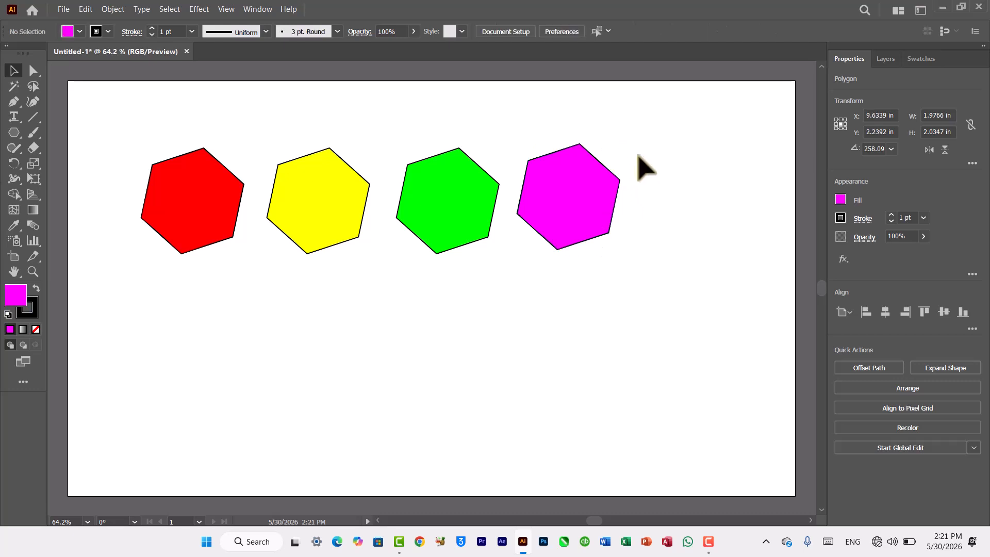
Rotate the magenta hexagon about 27° clockwise, and deselect it
{"action": "left_click", "coordinate": [601, 193]}
{"action": "left_click_drag", "start_coordinate": [630, 150], "coordinate": [641, 182]}
{"action": "left_click", "coordinate": [482, 331]}
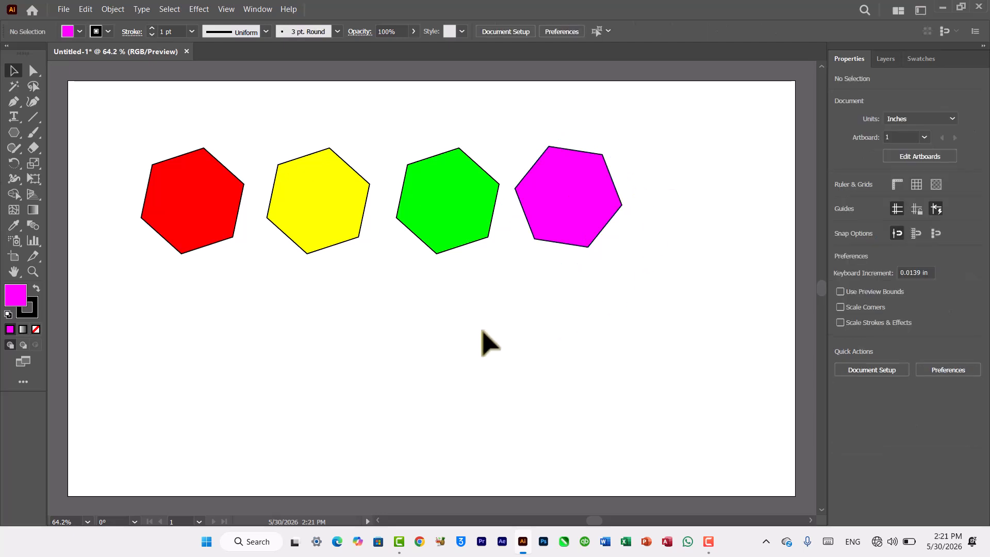
Nudge the yellow hexagon slightly towards the green one, and lock it
{"action": "left_click", "coordinate": [345, 217]}
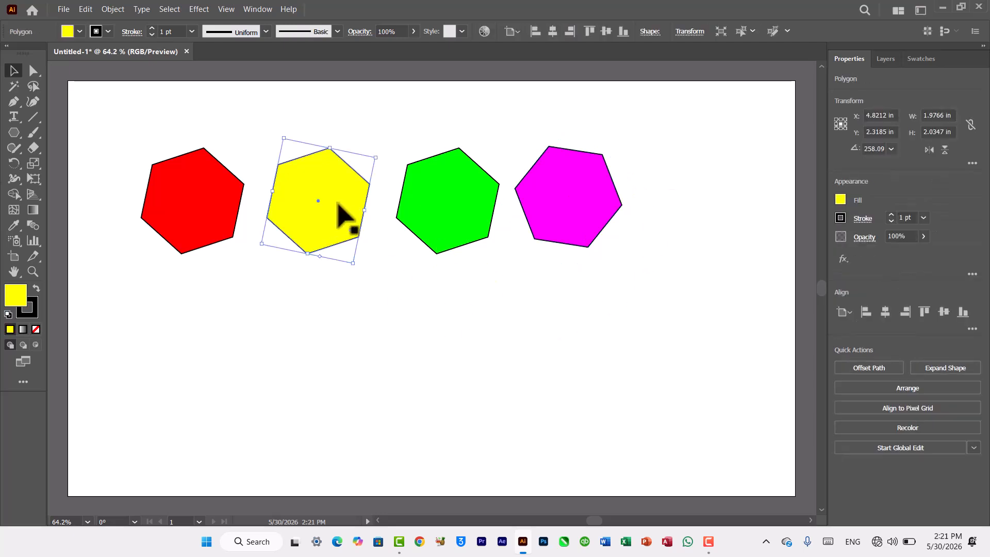
{"action": "mouse_move", "coordinate": [337, 203]}
{"action": "left_mouse_down"}
{"action": "mouse_move", "coordinate": [355, 217]}
{"action": "mouse_move", "coordinate": [342, 204]}
{"action": "left_mouse_up"}
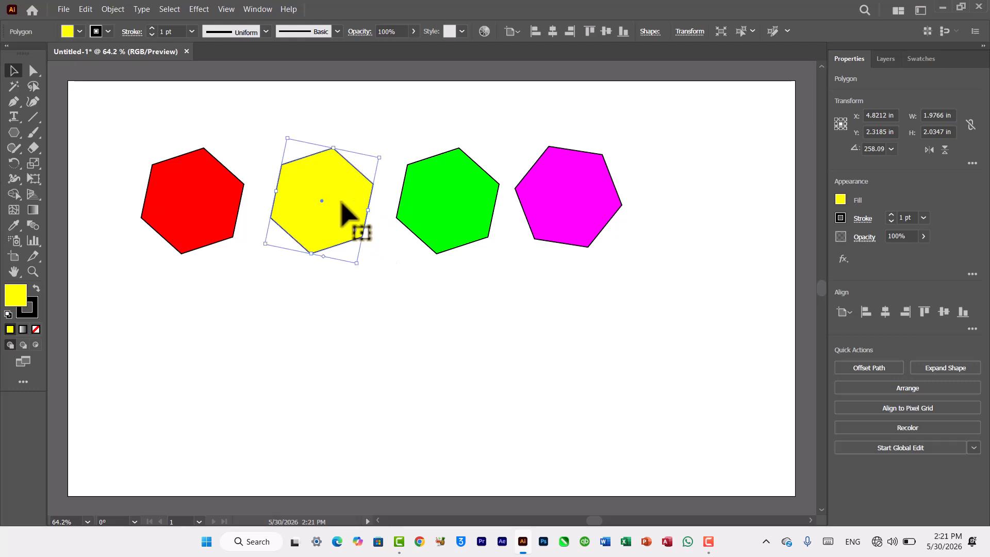
{"action": "left_click", "coordinate": [112, 10]}
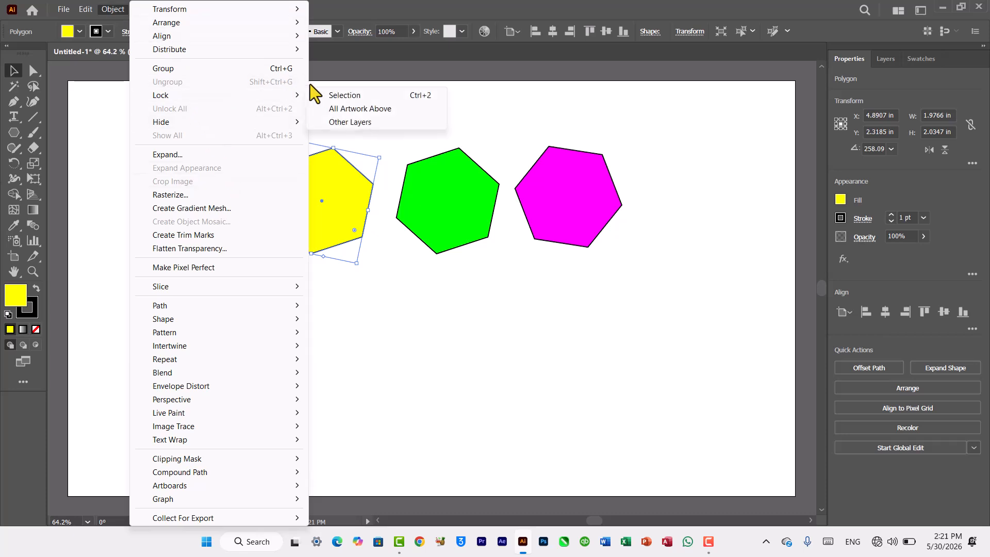
{"action": "mouse_move", "coordinate": [294, 96]}
{"action": "left_click", "coordinate": [340, 95]}
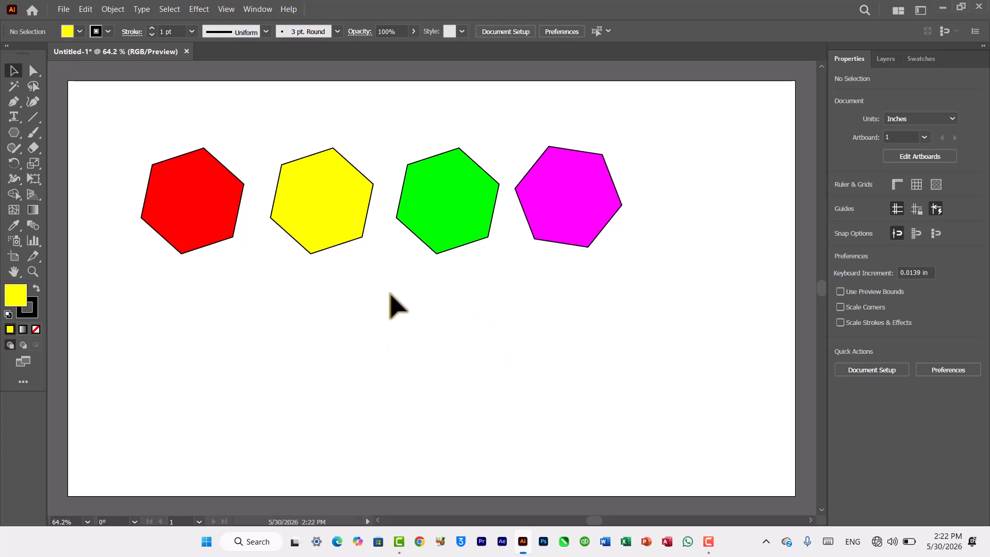
Select the green and magenta hexagons together, and lock them
{"action": "left_click_drag", "start_coordinate": [312, 292], "coordinate": [657, 186]}
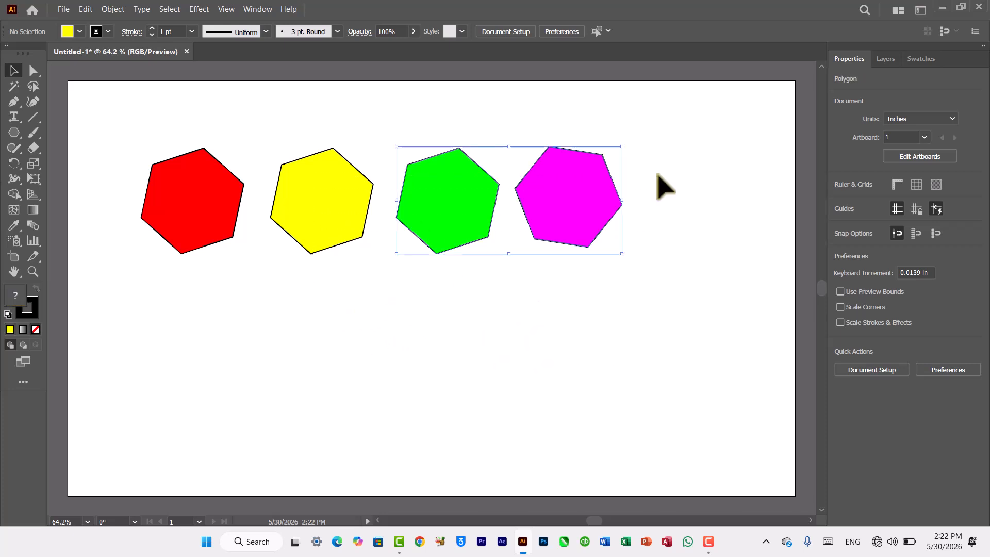
{"action": "left_click", "coordinate": [125, 8]}
{"action": "mouse_move", "coordinate": [169, 94]}
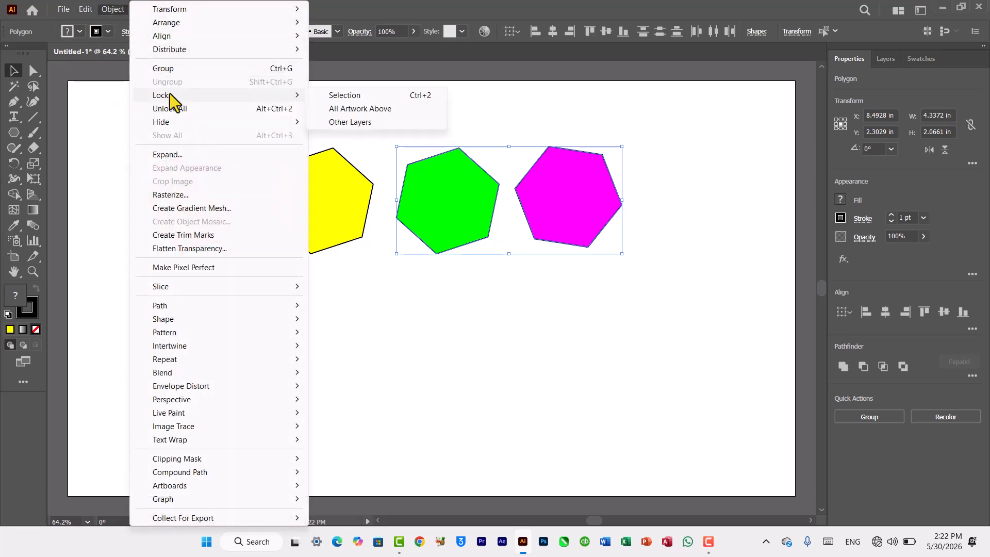
{"action": "left_click", "coordinate": [355, 95]}
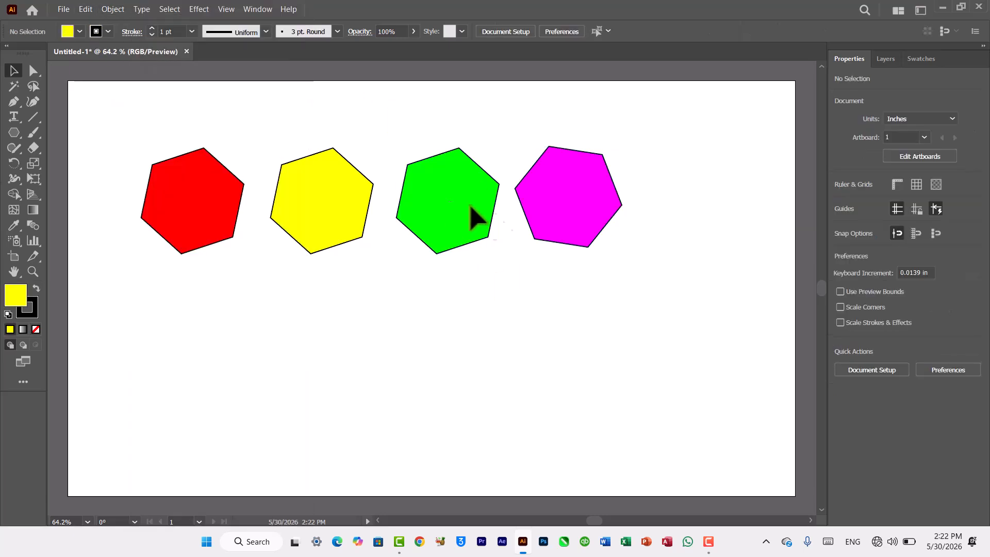
Move the red hexagon below the green one, and try to select all four hexagons
{"action": "left_click_drag", "start_coordinate": [206, 232], "coordinate": [444, 331]}
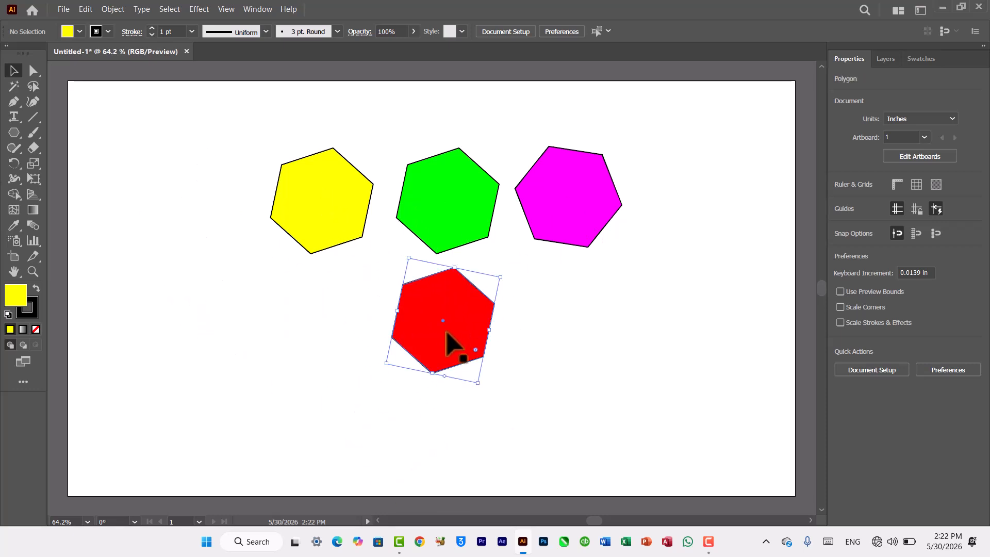
{"action": "left_click", "coordinate": [309, 325]}
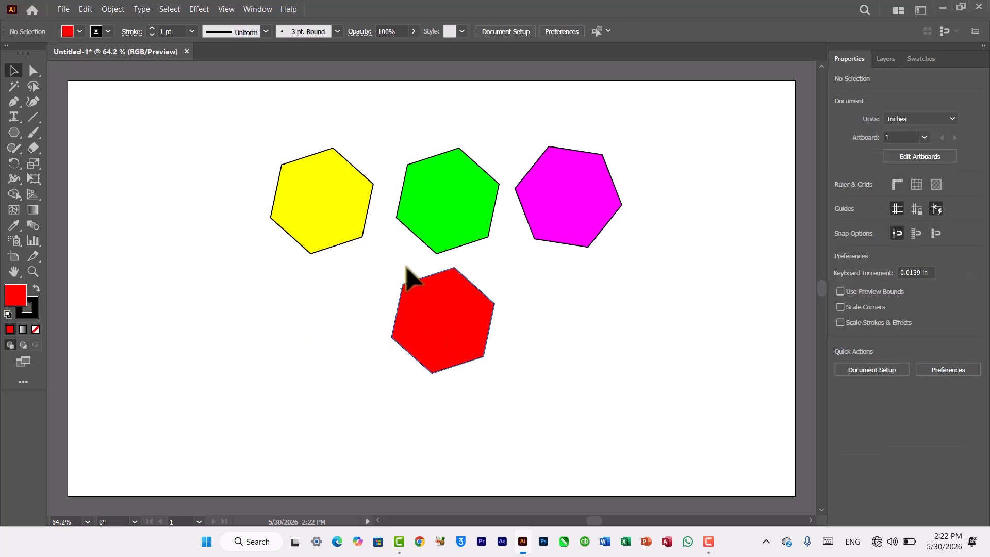
{"action": "left_click_drag", "start_coordinate": [234, 83], "coordinate": [689, 414]}
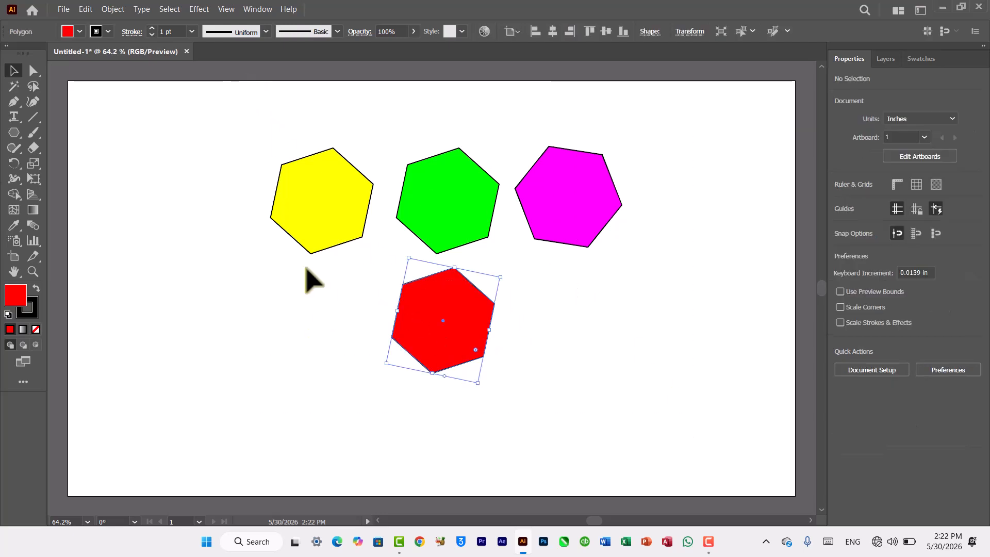
Unlock all locked hexagons, and clear the selection
{"action": "left_click", "coordinate": [113, 9]}
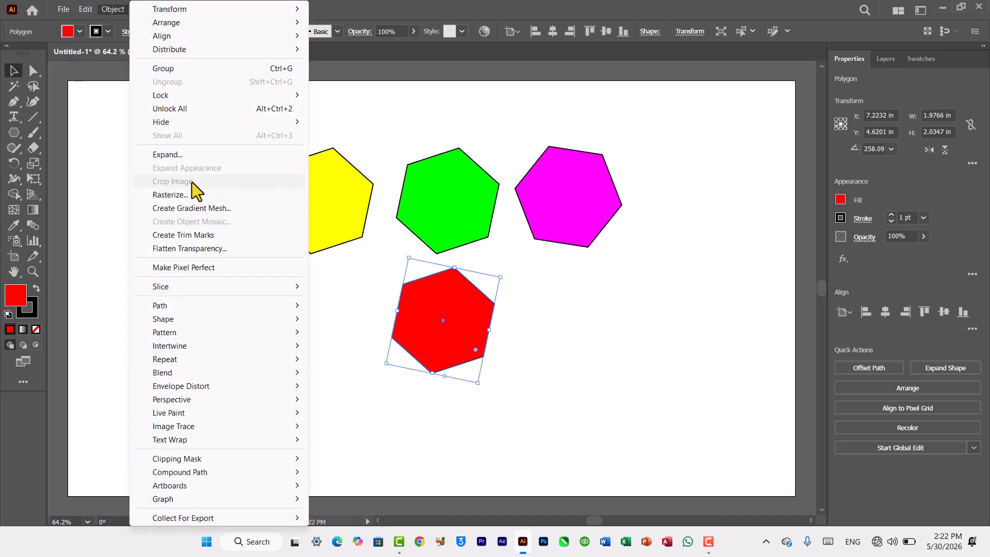
{"action": "left_click", "coordinate": [179, 109]}
{"action": "left_click", "coordinate": [292, 301]}
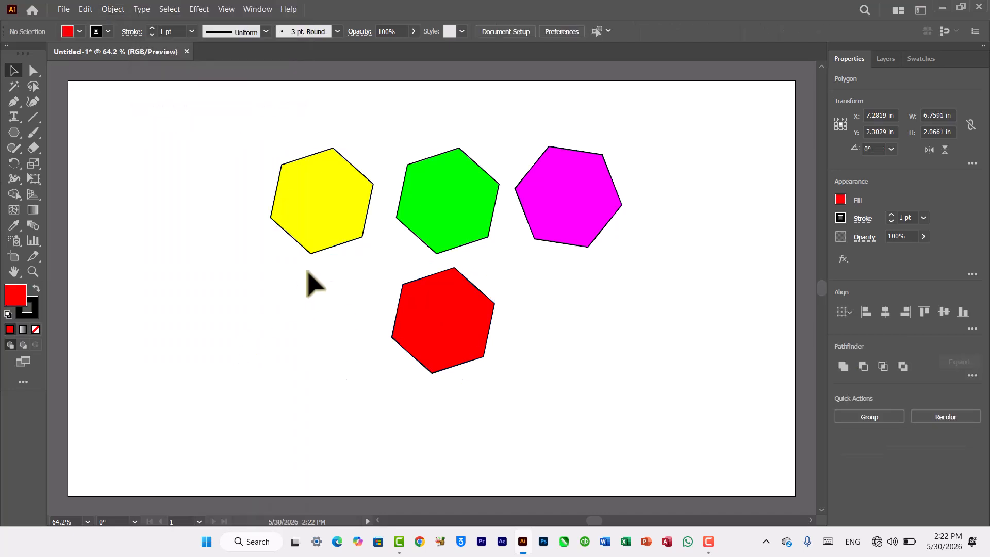
Arrange the hexagons in a tight honeycomb cluster, with green above red, yellow beside red and magenta beside green
{"action": "left_click_drag", "start_coordinate": [304, 240], "coordinate": [256, 267]}
{"action": "left_click_drag", "start_coordinate": [447, 214], "coordinate": [415, 189]}
{"action": "left_click_drag", "start_coordinate": [563, 204], "coordinate": [531, 223]}
{"action": "left_click_drag", "start_coordinate": [455, 321], "coordinate": [435, 325]}
{"action": "left_click_drag", "start_coordinate": [530, 219], "coordinate": [520, 235]}
{"action": "left_click_drag", "start_coordinate": [294, 249], "coordinate": [324, 259]}
{"action": "left_click", "coordinate": [597, 340]}
{"action": "left_click_drag", "start_coordinate": [431, 188], "coordinate": [425, 179]}
{"action": "left_click_drag", "start_coordinate": [325, 251], "coordinate": [360, 257]}
{"action": "left_click_drag", "start_coordinate": [425, 318], "coordinate": [434, 261]}
{"action": "left_click_drag", "start_coordinate": [542, 203], "coordinate": [524, 175]}
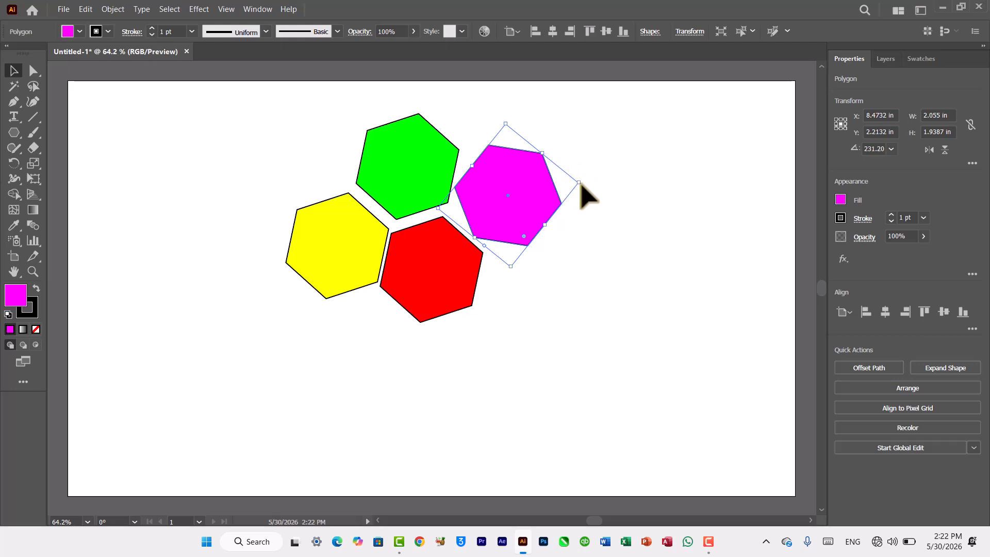
Rotate the magenta hexagon to match the others' orientation, and fit it against the green and red ones
{"action": "left_click_drag", "start_coordinate": [579, 185], "coordinate": [579, 225]}
{"action": "left_click_drag", "start_coordinate": [508, 214], "coordinate": [505, 213]}
{"action": "left_click", "coordinate": [625, 305]}
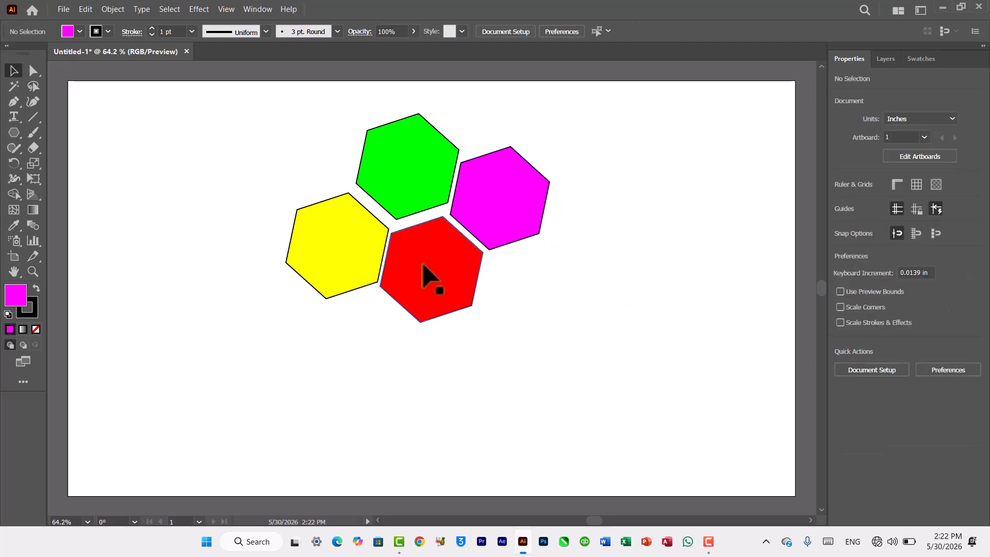
Select all four hexagons, and hide them
{"action": "left_click_drag", "start_coordinate": [270, 88], "coordinate": [608, 402]}
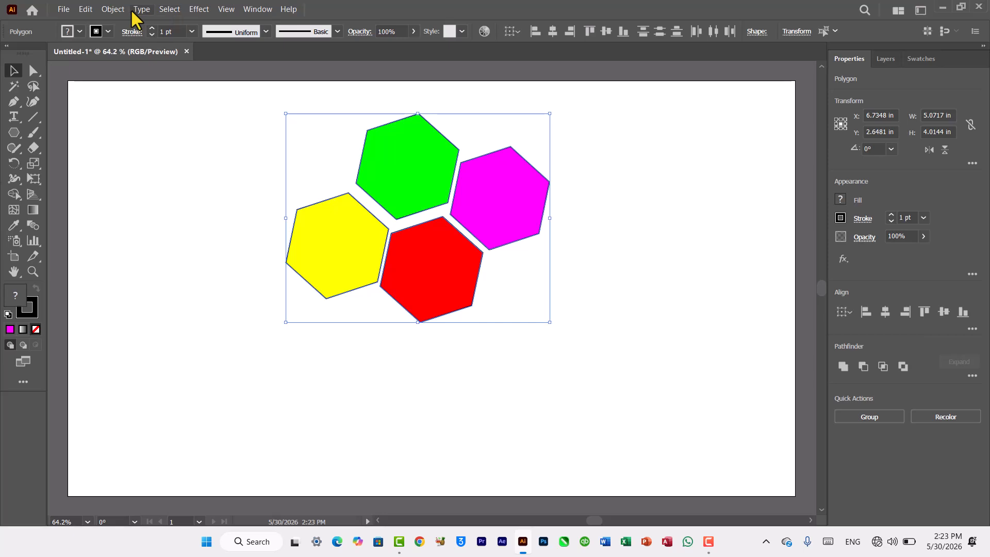
{"action": "left_click", "coordinate": [113, 9]}
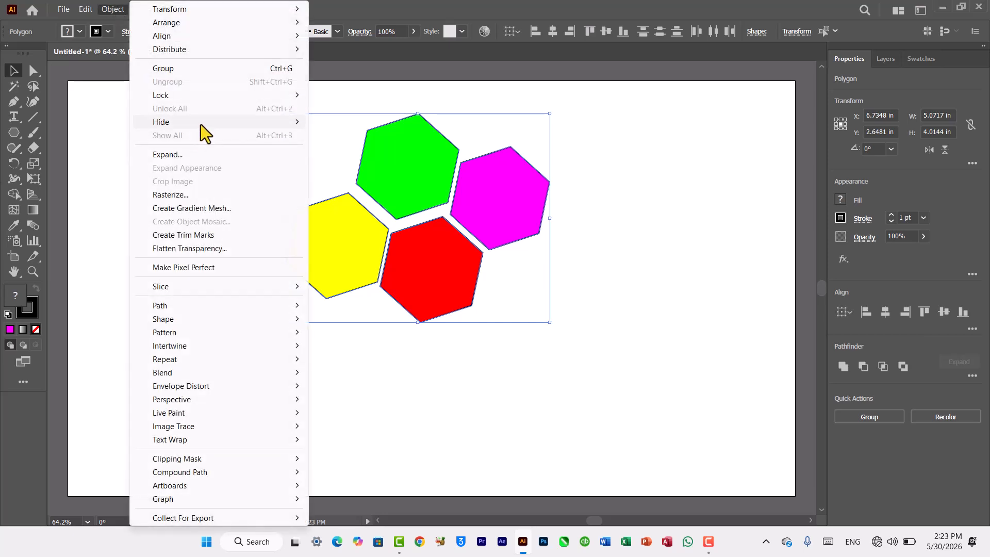
{"action": "mouse_move", "coordinate": [200, 125]}
{"action": "left_click", "coordinate": [356, 127]}
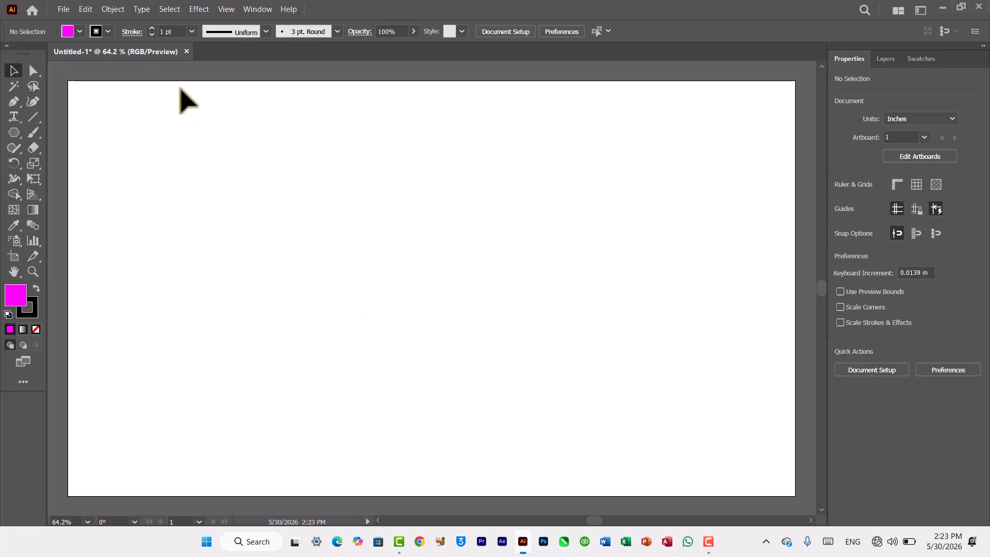
Show all hidden hexagons again, and deselect them
{"action": "left_click", "coordinate": [117, 10]}
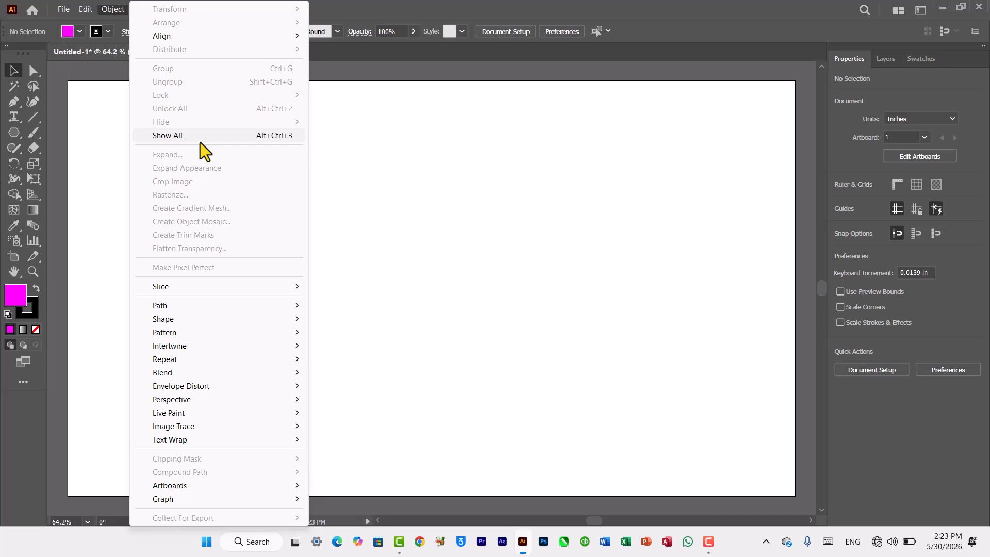
{"action": "left_click", "coordinate": [200, 136]}
{"action": "left_click", "coordinate": [413, 387]}
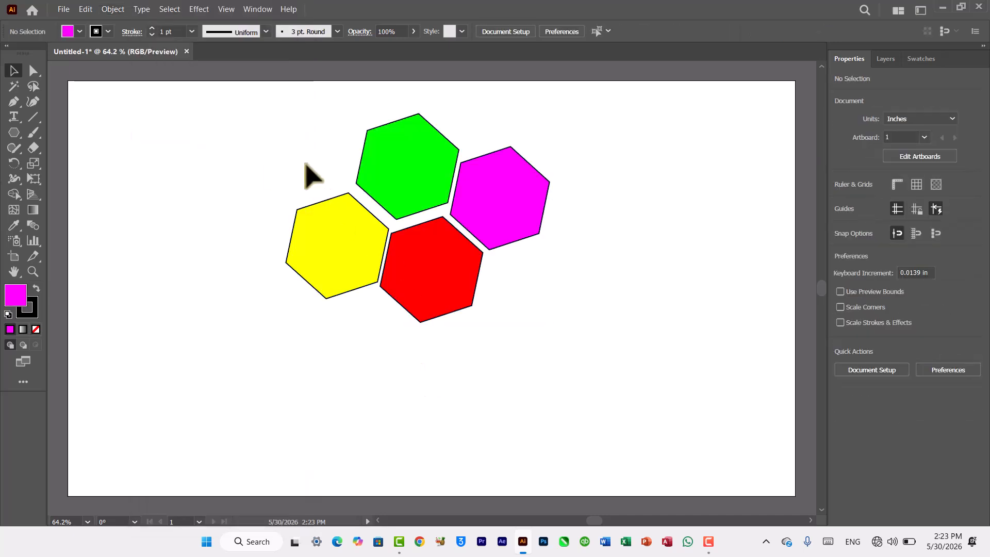
Select all four hexagons, move them lower towards the artboard's middle, and group them
{"action": "left_click_drag", "start_coordinate": [272, 81], "coordinate": [674, 342]}
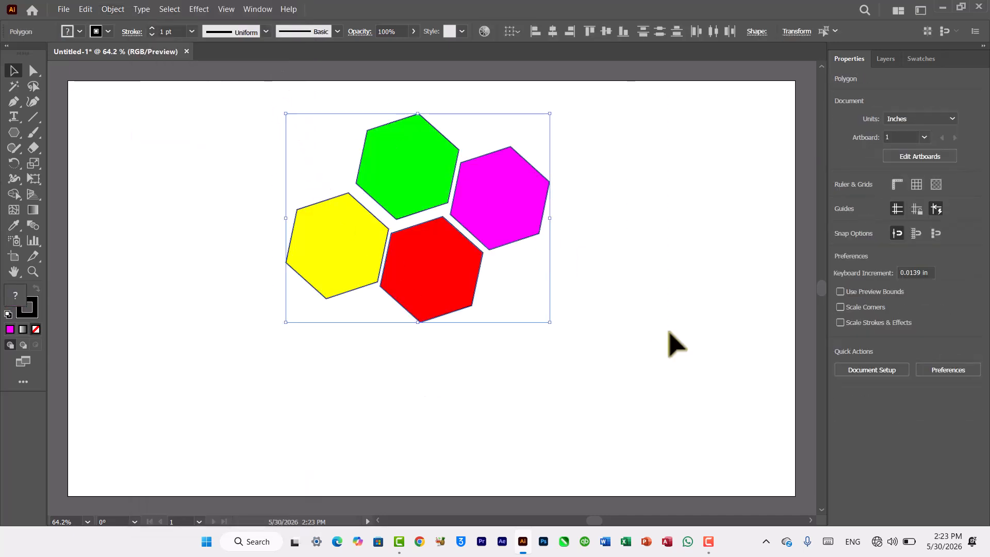
{"action": "left_click_drag", "start_coordinate": [441, 262], "coordinate": [458, 317]}
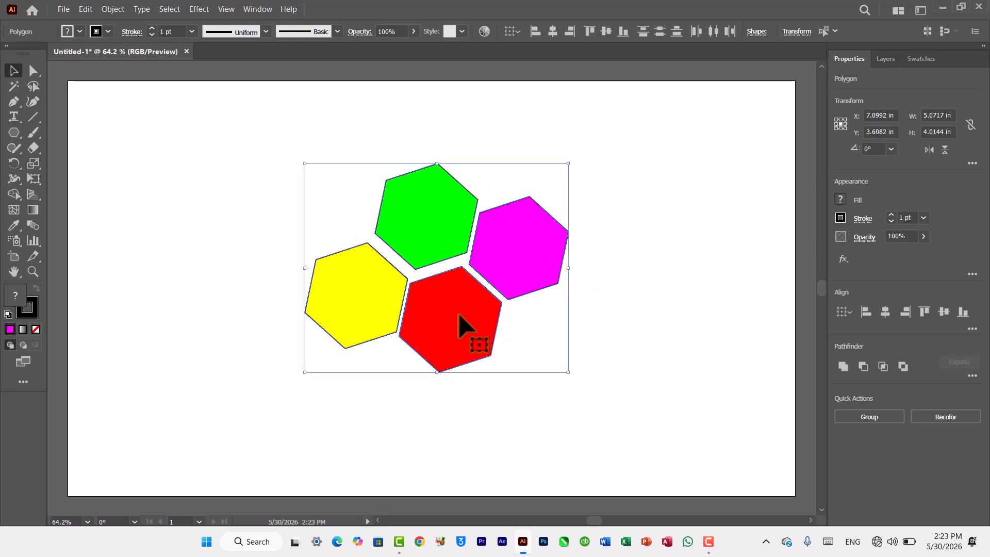
{"action": "left_click", "coordinate": [867, 418]}
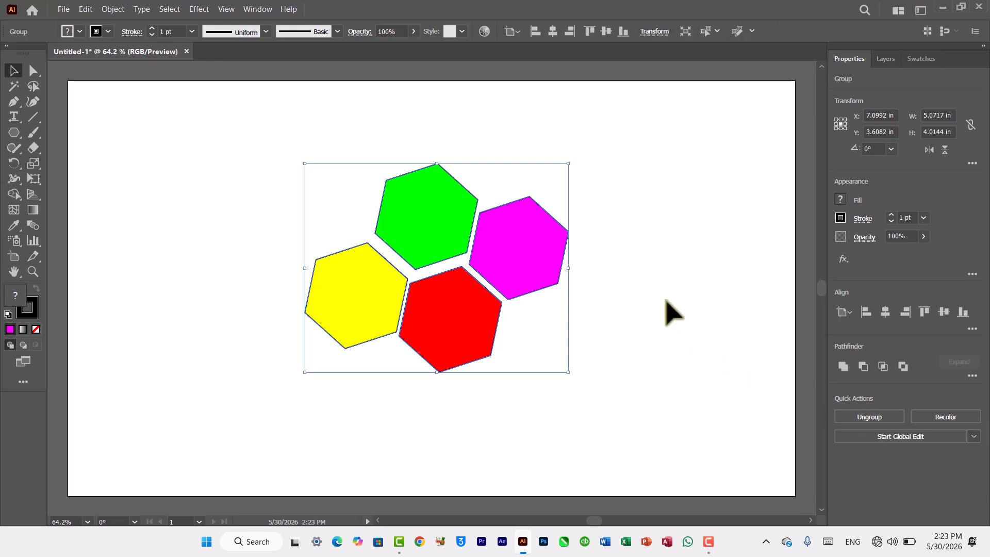
Move the hexagon group as one object, ungroup it, and clear the selection
{"action": "left_click", "coordinate": [647, 299]}
{"action": "mouse_move", "coordinate": [501, 267]}
{"action": "left_mouse_down"}
{"action": "mouse_move", "coordinate": [517, 316]}
{"action": "mouse_move", "coordinate": [539, 288]}
{"action": "mouse_move", "coordinate": [438, 252]}
{"action": "mouse_move", "coordinate": [549, 274]}
{"action": "mouse_move", "coordinate": [499, 260]}
{"action": "left_mouse_up"}
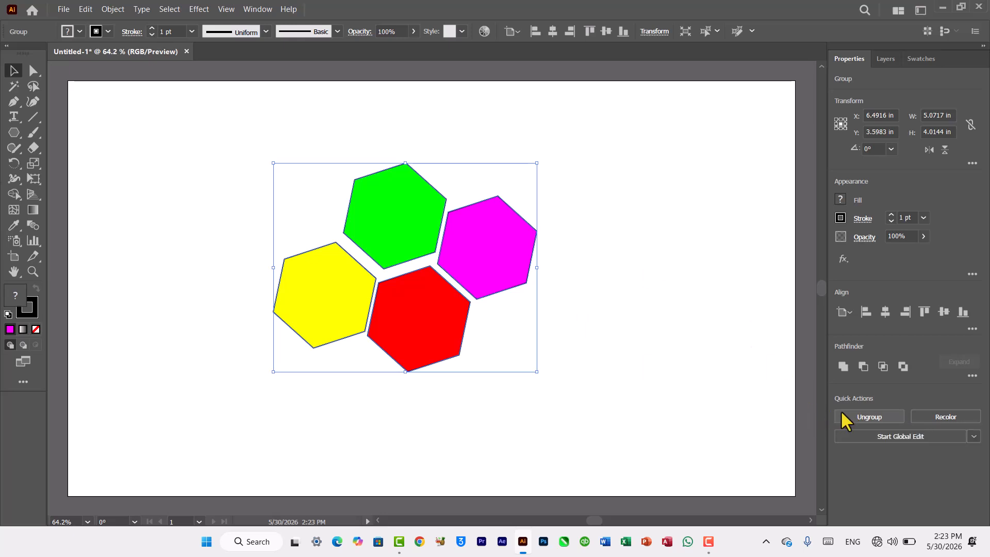
{"action": "left_click", "coordinate": [849, 415]}
{"action": "left_click", "coordinate": [681, 354]}
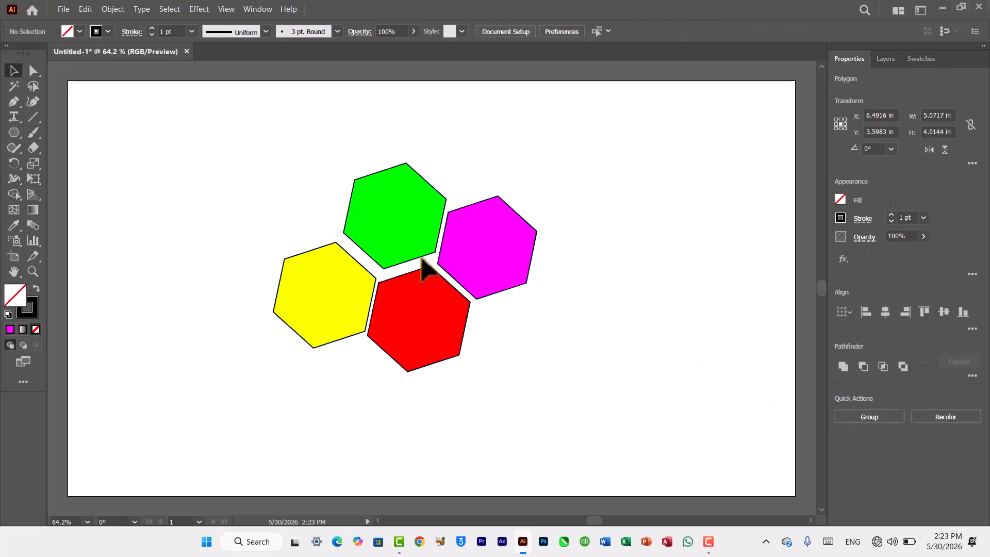
Spread the magenta, green, red and yellow hexagons apart individually, and deselect them
{"action": "left_click_drag", "start_coordinate": [536, 247], "coordinate": [603, 256]}
{"action": "left_click_drag", "start_coordinate": [406, 237], "coordinate": [419, 221]}
{"action": "left_click_drag", "start_coordinate": [446, 325], "coordinate": [466, 338]}
{"action": "left_click_drag", "start_coordinate": [340, 299], "coordinate": [298, 287]}
{"action": "left_click_drag", "start_coordinate": [423, 204], "coordinate": [419, 187]}
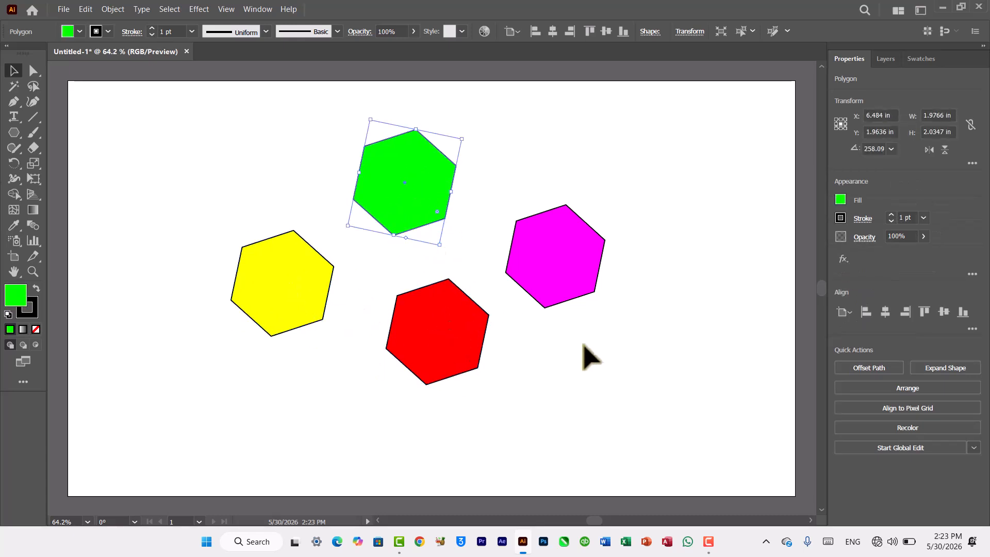
{"action": "left_click", "coordinate": [594, 355]}
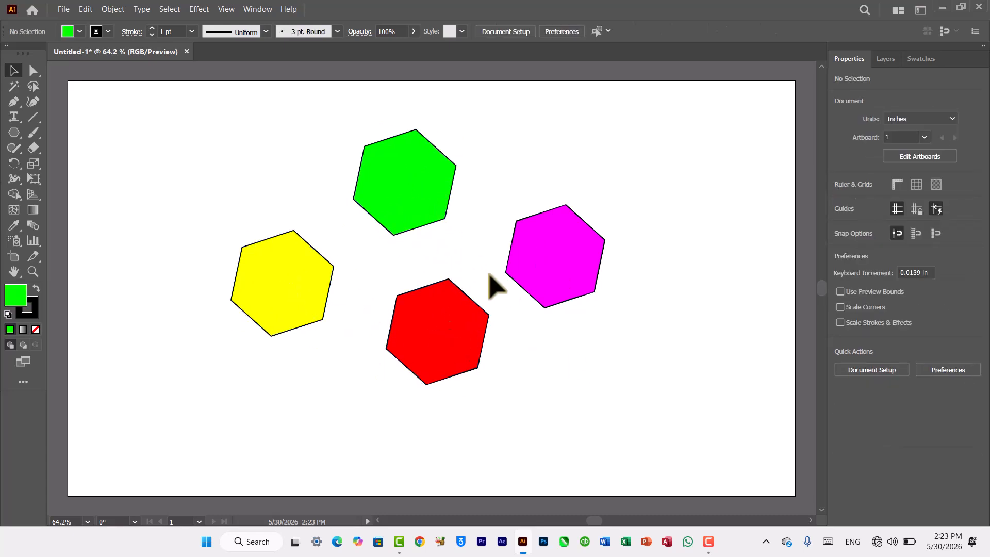
Move the green hexagon down nearer the red one, and review its alignment reference options
{"action": "left_click_drag", "start_coordinate": [431, 200], "coordinate": [427, 231]}
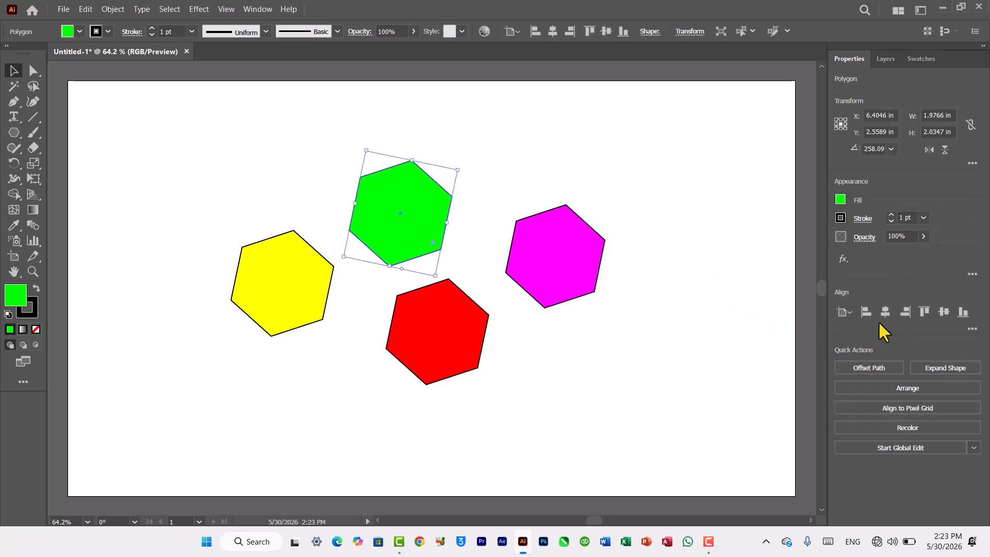
{"action": "left_click", "coordinate": [849, 309]}
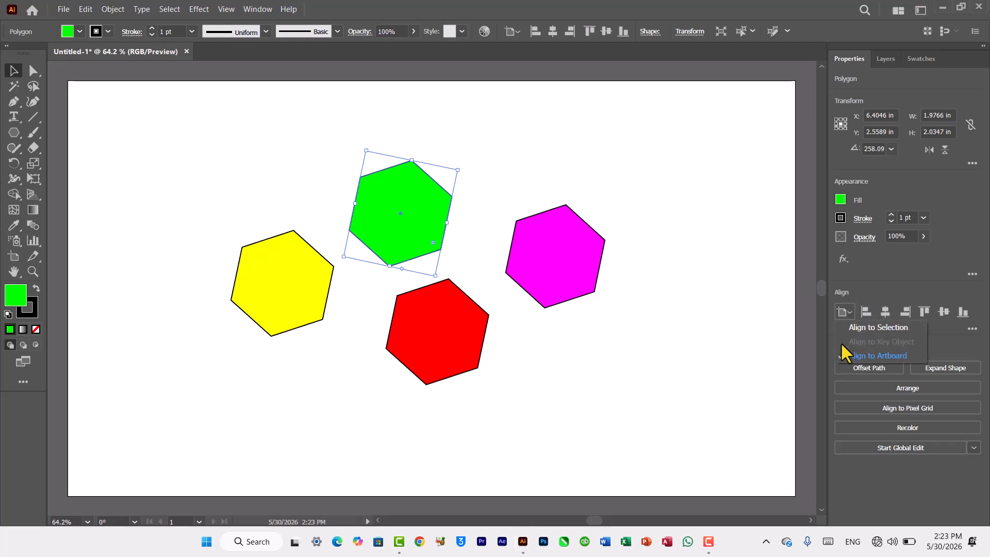
{"action": "left_click", "coordinate": [644, 329]}
Move the magenta, red and yellow hexagons closer in around the green one
{"action": "left_click_drag", "start_coordinate": [553, 253], "coordinate": [514, 234]}
{"action": "left_click_drag", "start_coordinate": [447, 327], "coordinate": [441, 318]}
{"action": "left_click_drag", "start_coordinate": [306, 284], "coordinate": [345, 307]}
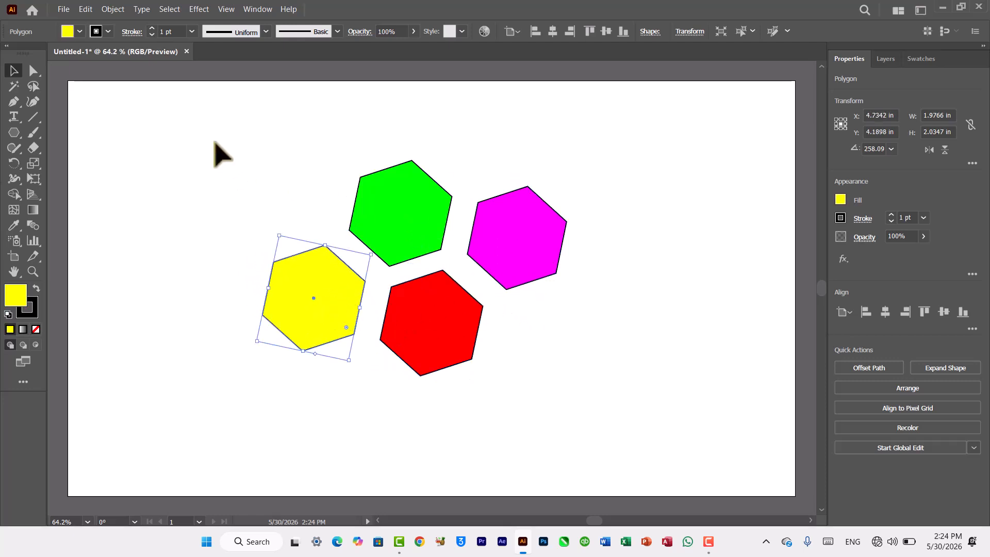
Select all four hexagons together, and clear the selection
{"action": "left_click_drag", "start_coordinate": [222, 135], "coordinate": [679, 411]}
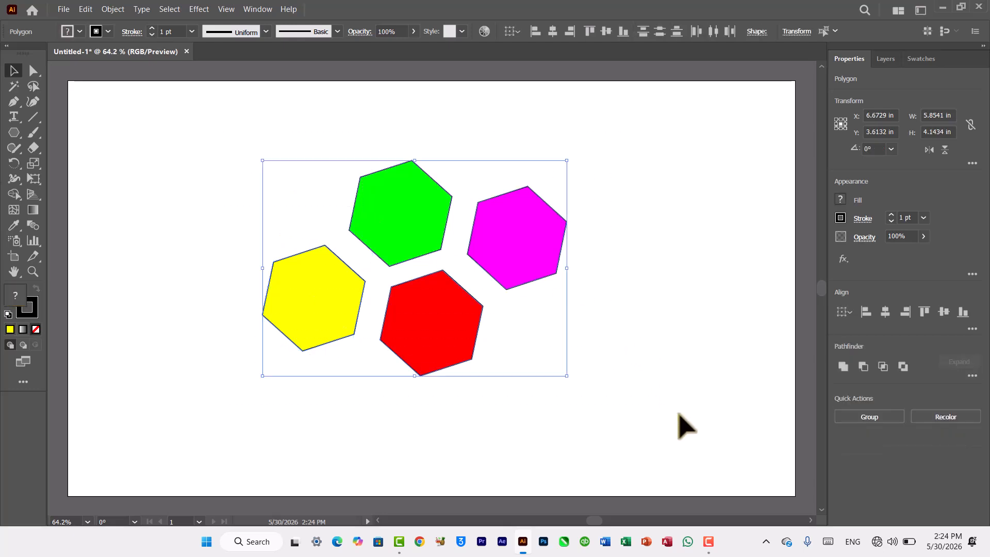
{"action": "left_click", "coordinate": [664, 354]}
{"action": "left_click_drag", "start_coordinate": [639, 182], "coordinate": [170, 438]}
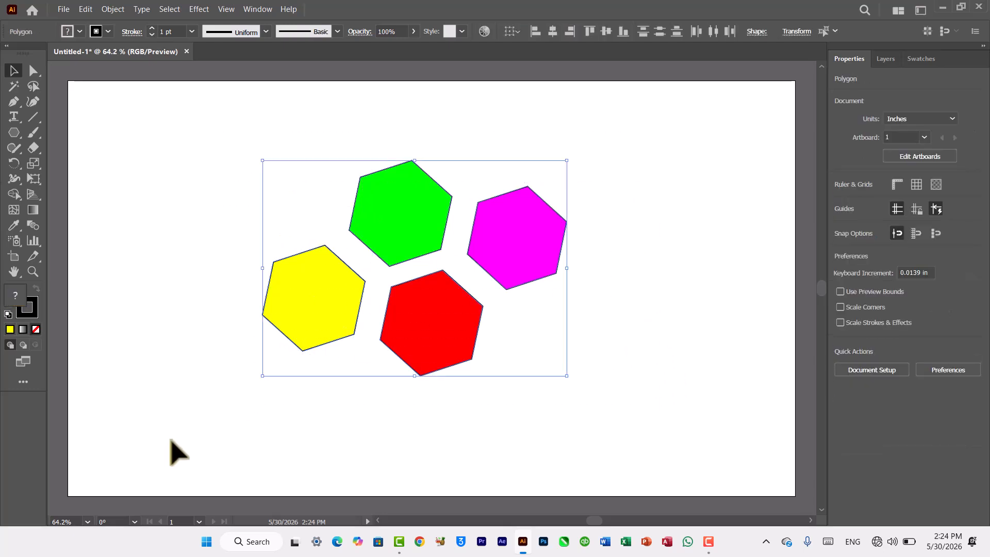
{"action": "left_click", "coordinate": [307, 409]}
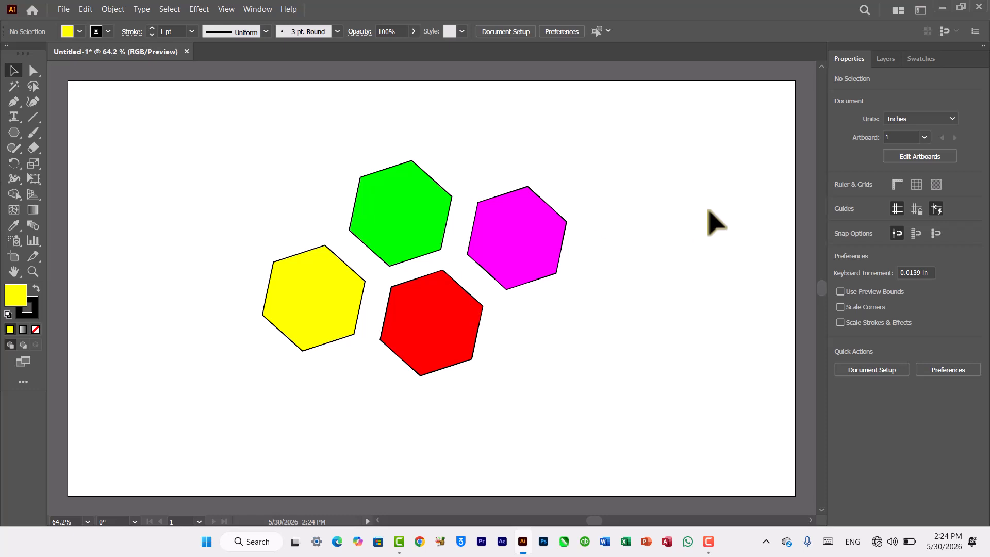